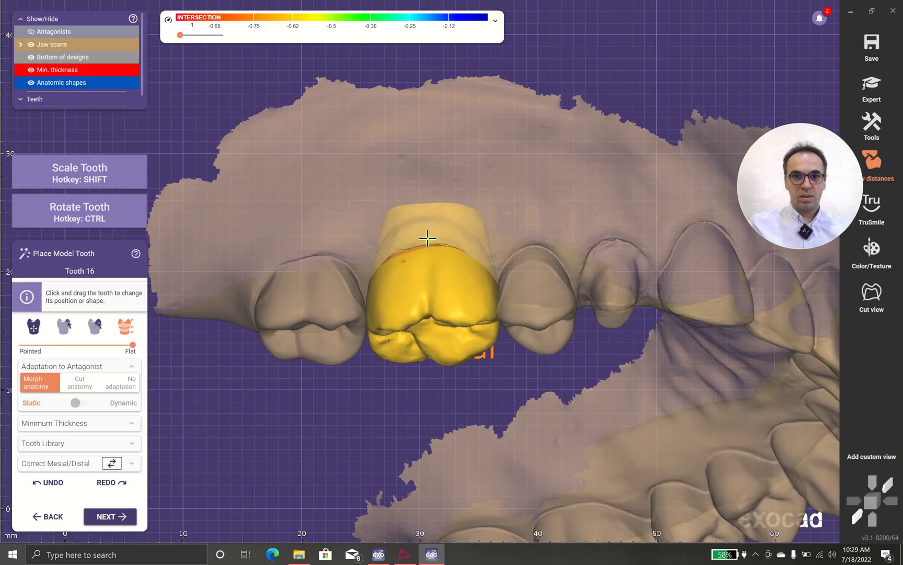
Compare the Cut anatomy and No adaptation antagonist settings on tooth 16, then return it to Morph anatomy.
right_click_drag(434, 228, 433, 328)
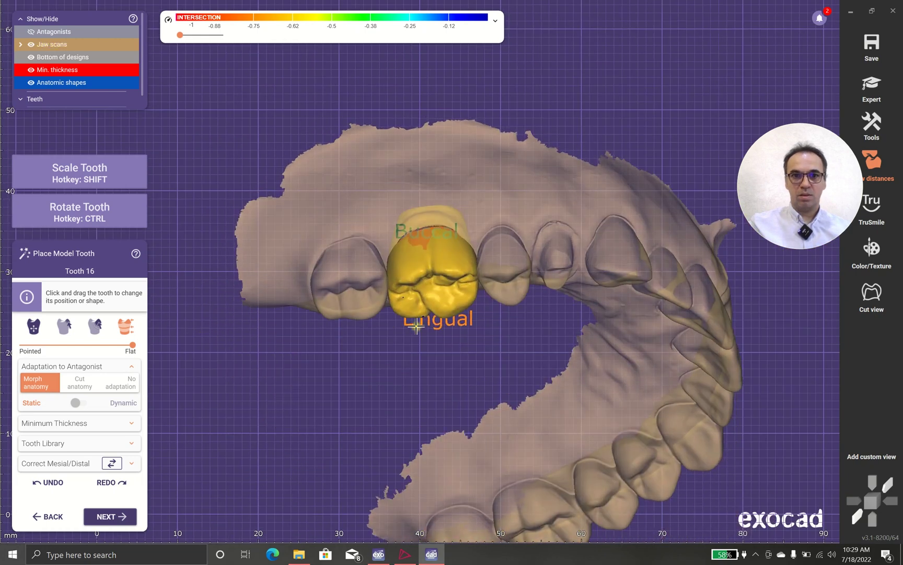
left_click_drag(415, 217, 415, 216)
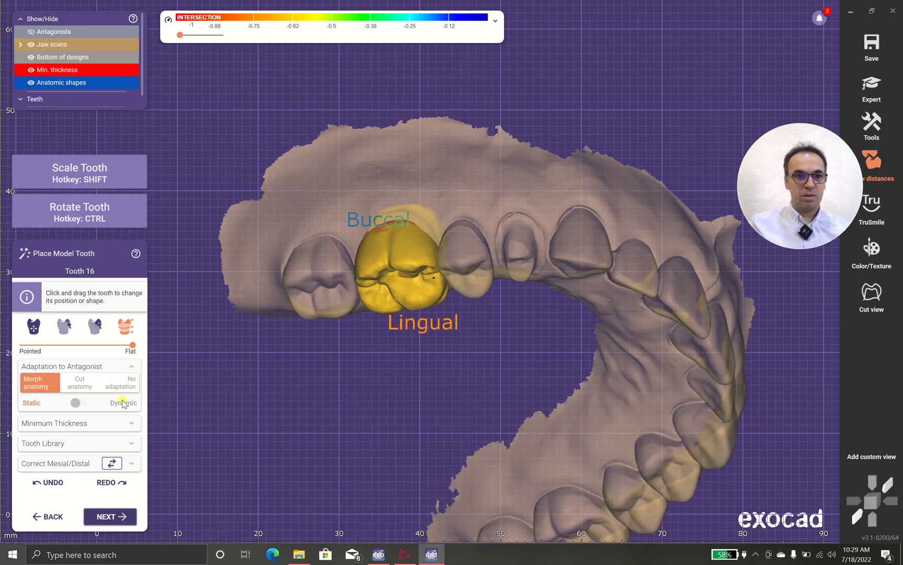
left_click(81, 383)
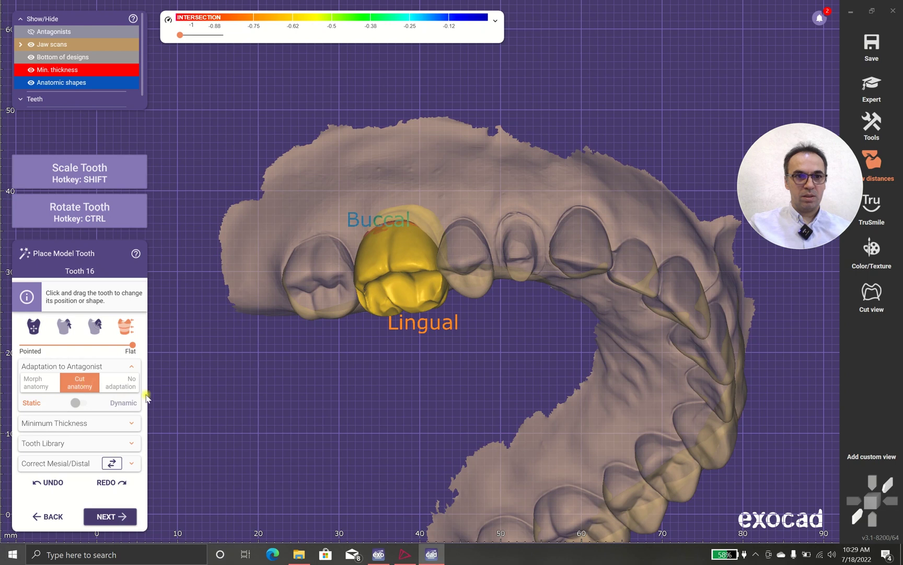
left_click(117, 385)
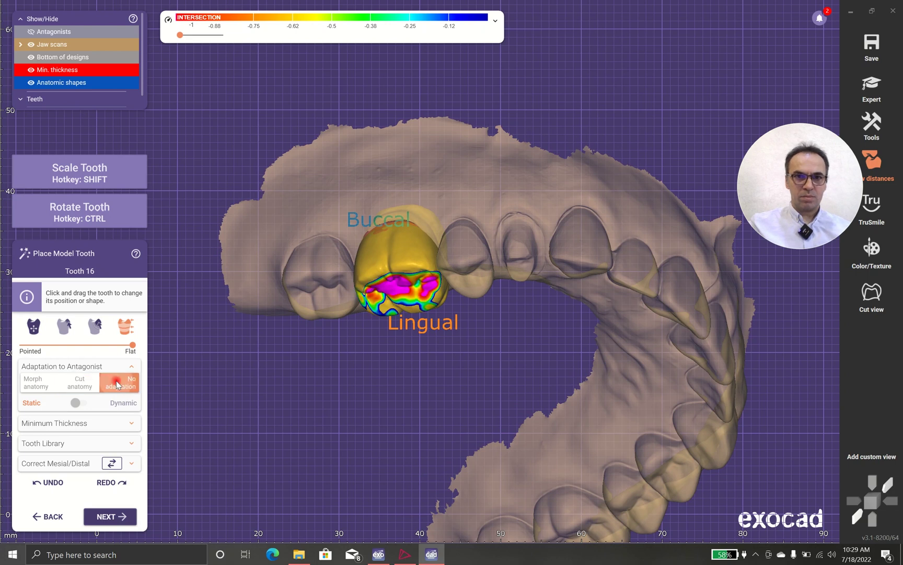
left_click(90, 382)
left_click(47, 379)
left_click(73, 382)
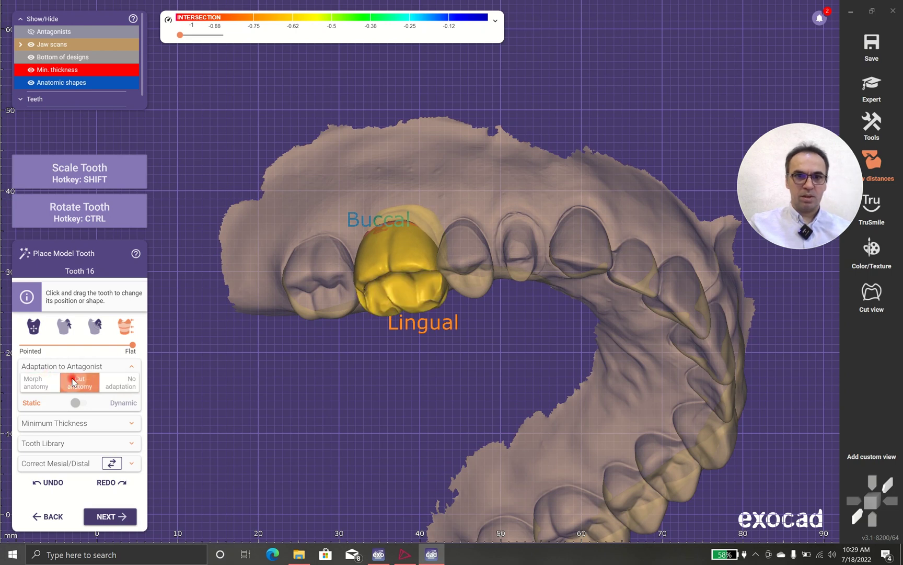
left_click(54, 380)
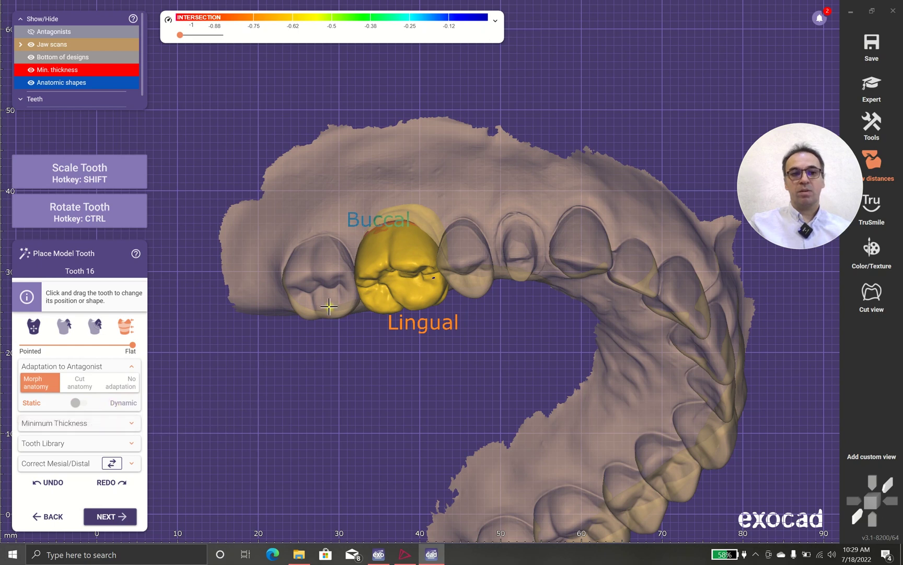
Show the antagonists and pull the buccal cusps of tooth 16 slightly toward the opposing teeth.
scroll(328, 306, "down", 3)
right_click_drag(330, 309, 345, 354)
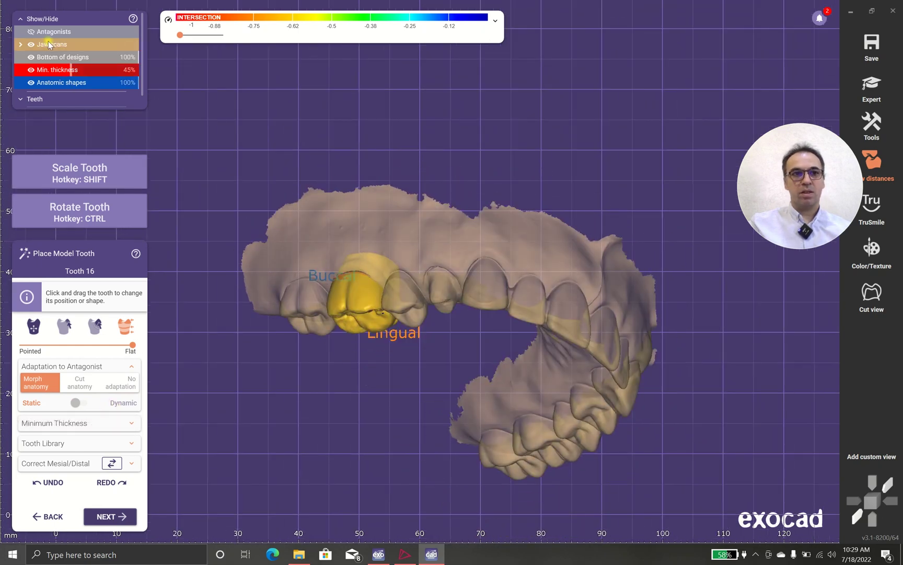
left_click(33, 31)
scroll(413, 356, "up", 3)
scroll(381, 334, "up", 3)
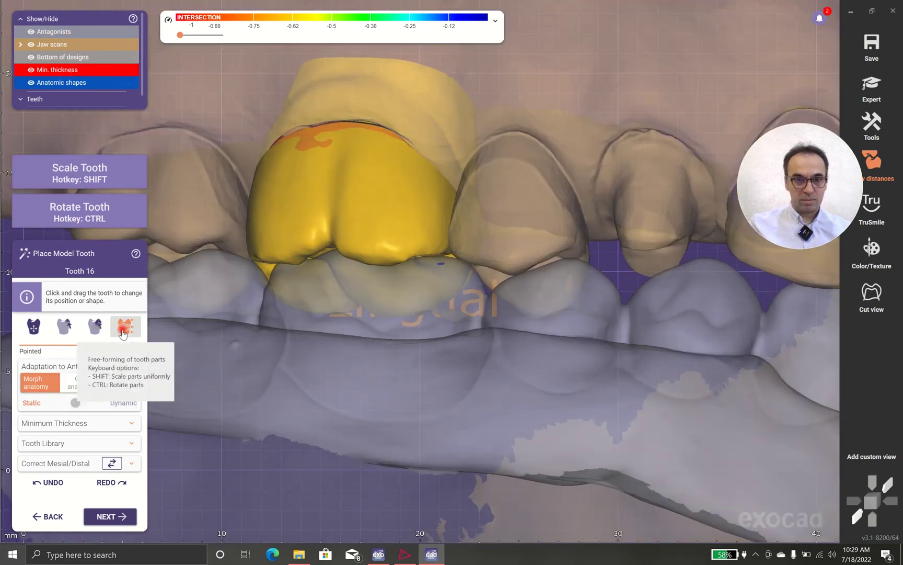
mouse_move(381, 258)
left_mouse_down()
mouse_move(391, 259)
mouse_move(381, 256)
mouse_move(383, 268)
left_mouse_up()
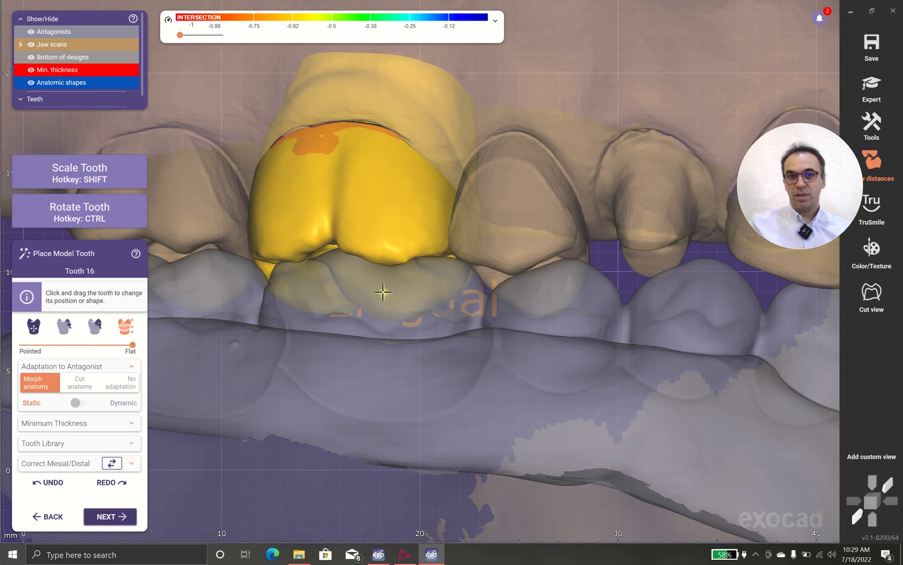
Examine how tooth 16 meets the opposing teeth from the buccal, front and occlusal directions.
right_click_drag(384, 291, 385, 290)
scroll(418, 224, "up", 3)
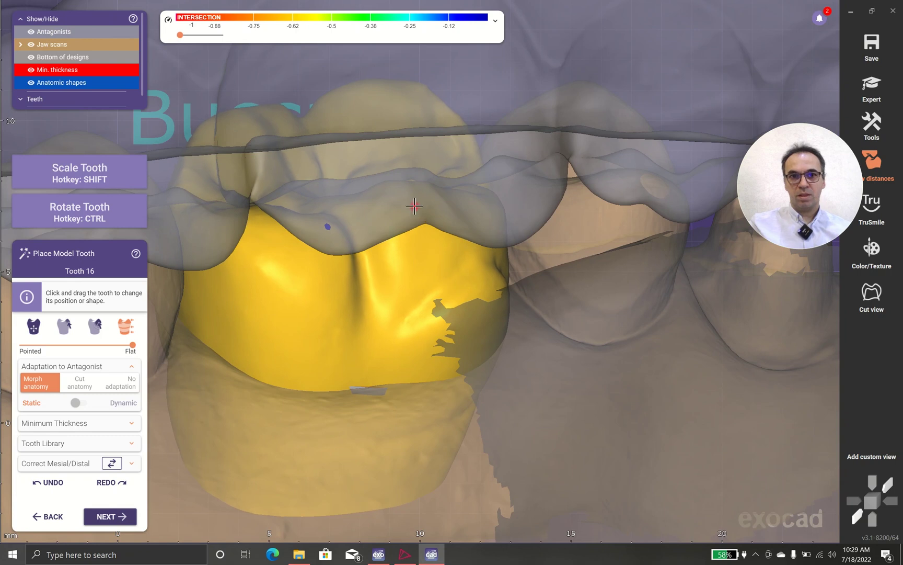
right_click_drag(417, 230, 447, 296)
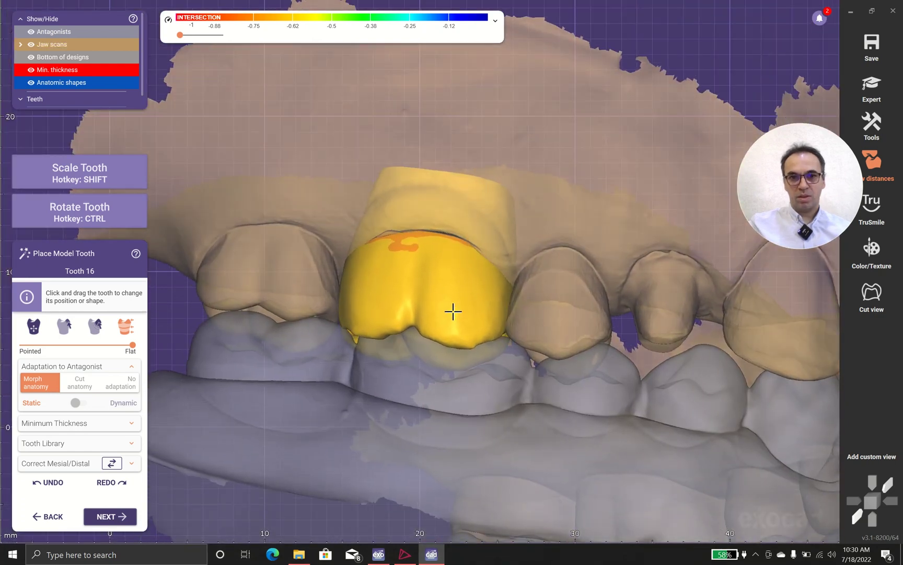
scroll(463, 304, "down", 6)
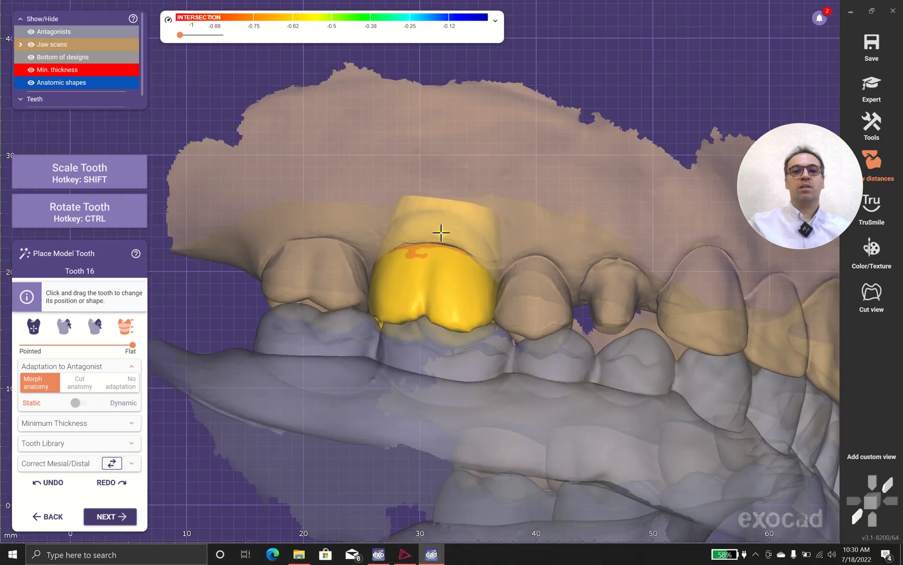
right_click_drag(442, 234, 497, 241)
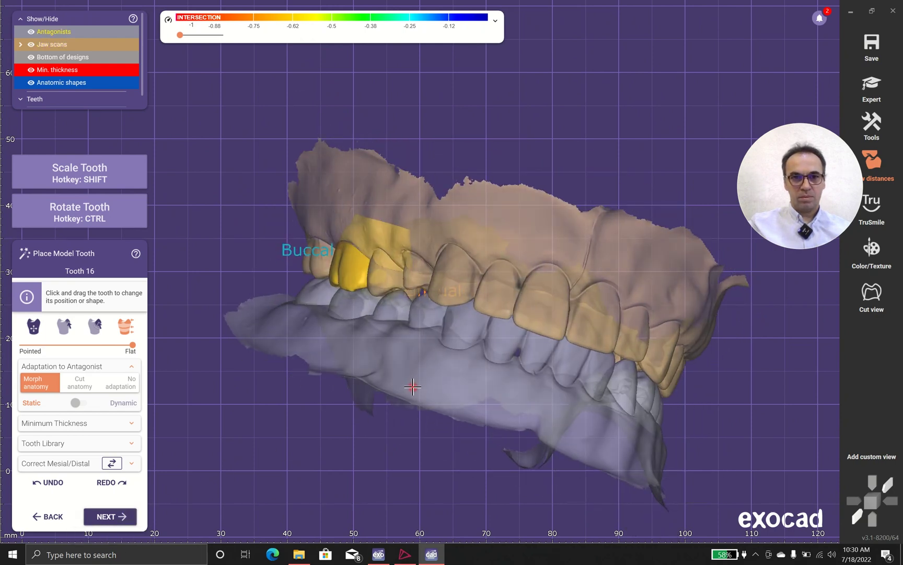
right_click_drag(412, 387, 413, 387)
scroll(393, 312, "up", 5)
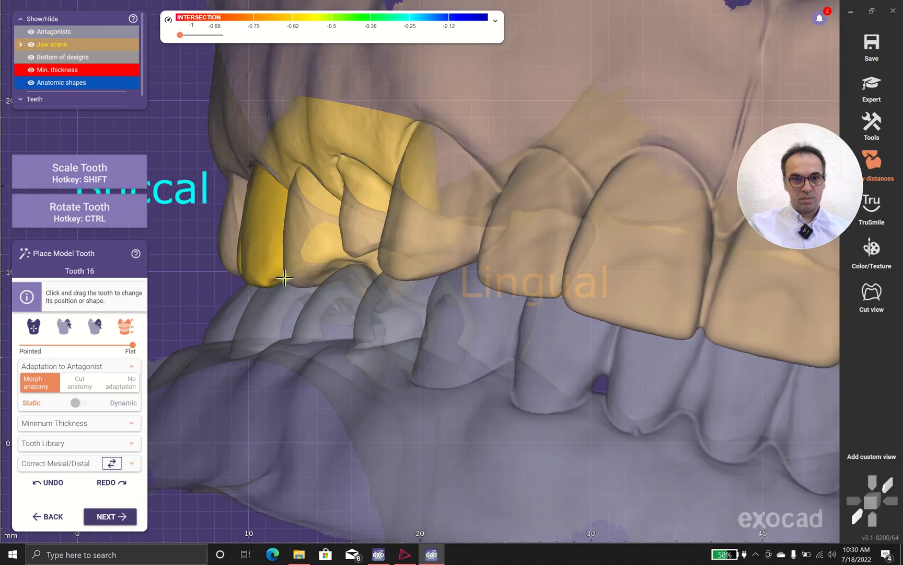
right_click_drag(256, 265, 337, 339)
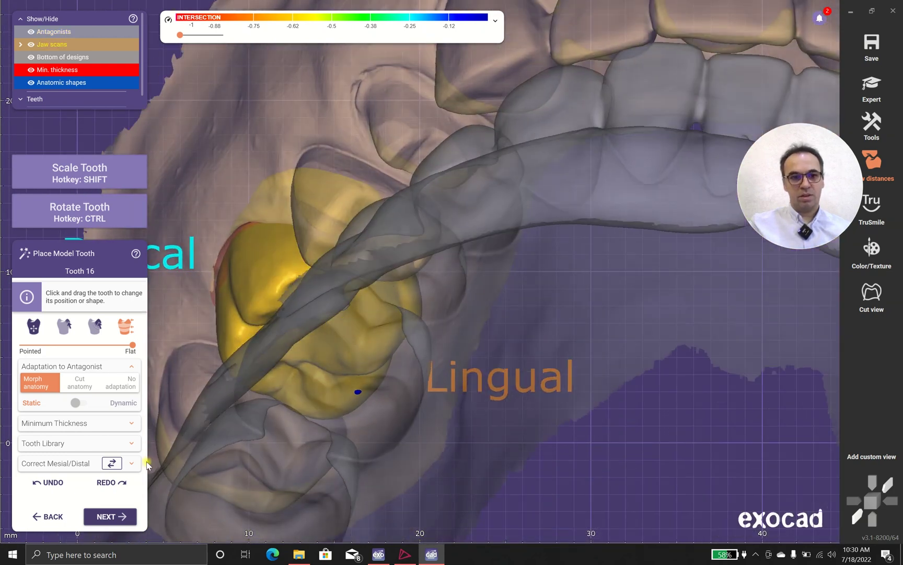
Hide the antagonists and reduce the flatness of tooth 16 to about three quarters of the way from Pointed to Flat.
left_click(31, 32)
left_click_drag(132, 346, 108, 346)
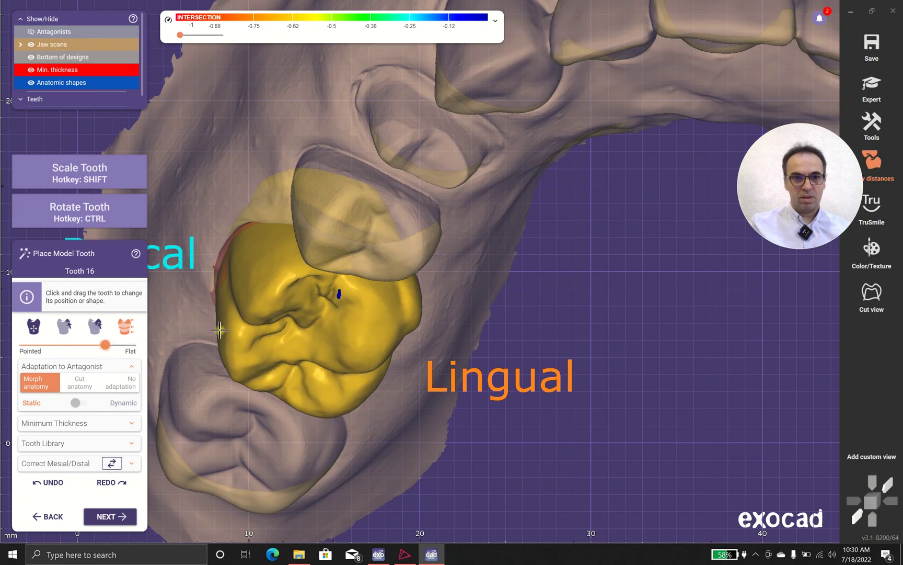
scroll(517, 310, "down", 4)
right_click_drag(518, 311, 517, 311)
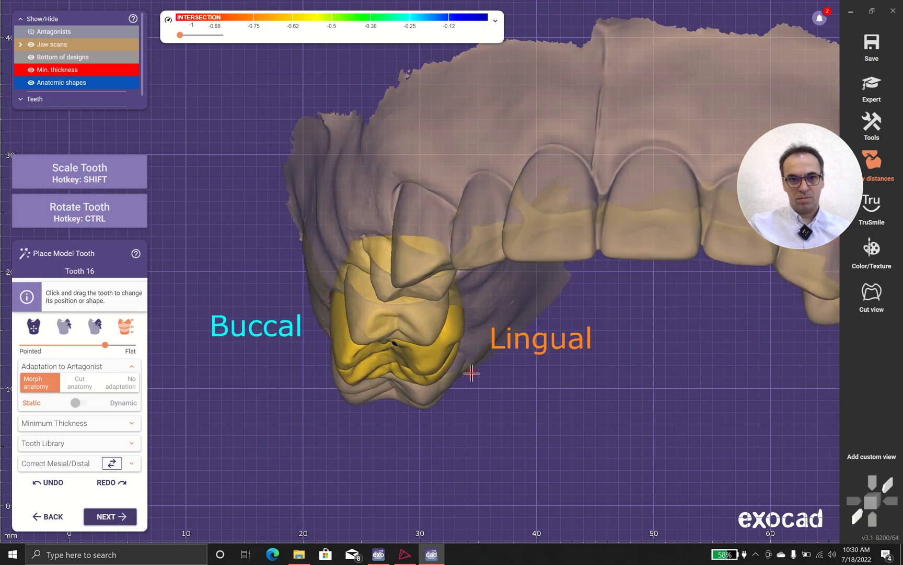
right_click_drag(472, 372, 471, 372)
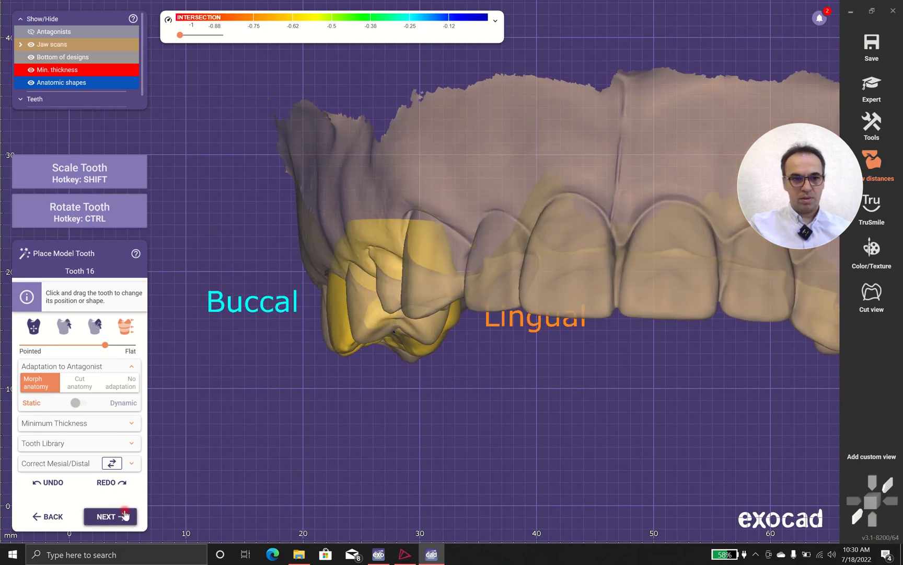
Finish placing the model tooth, proceed to Free-Forming and switch to the Adapt tool.
left_click(124, 515)
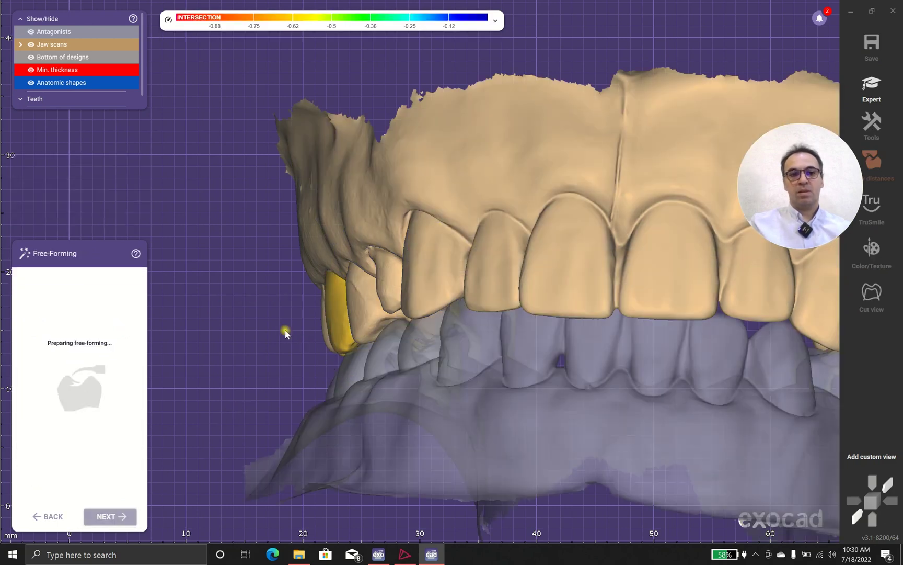
right_click_drag(273, 310, 276, 309)
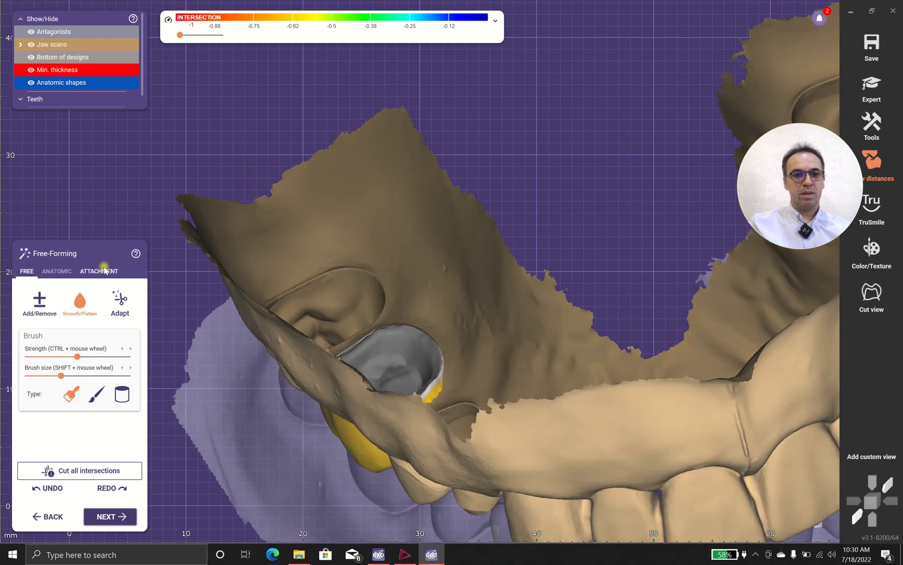
left_click(124, 306)
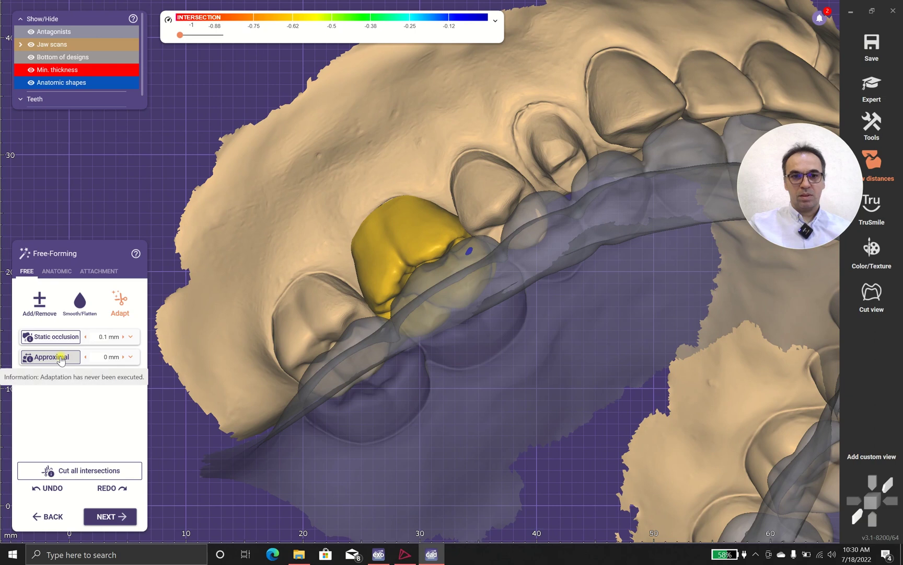
Adapt the crown's approximal surfaces at 0 mm and enable pulling sideways to the adjacent teeth.
right_click_drag(333, 370, 332, 371)
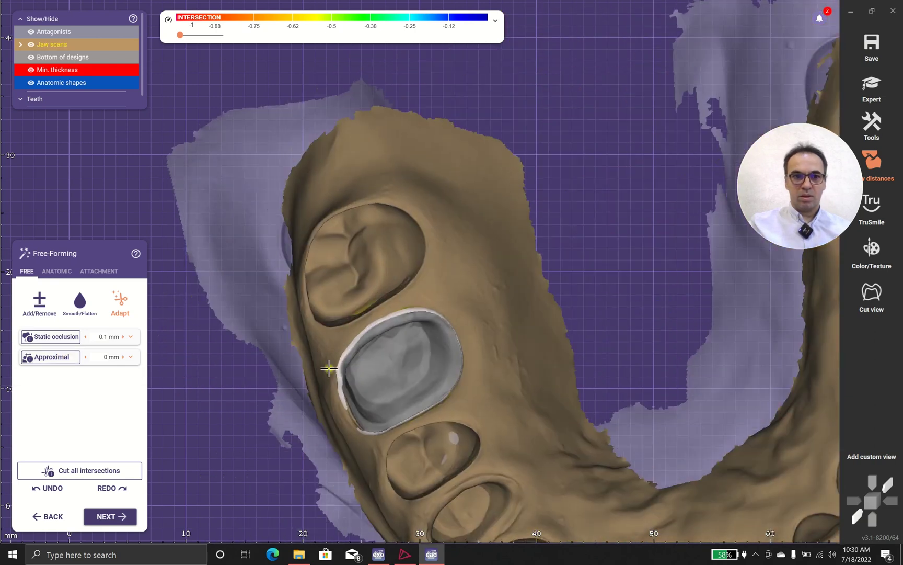
left_click(51, 359)
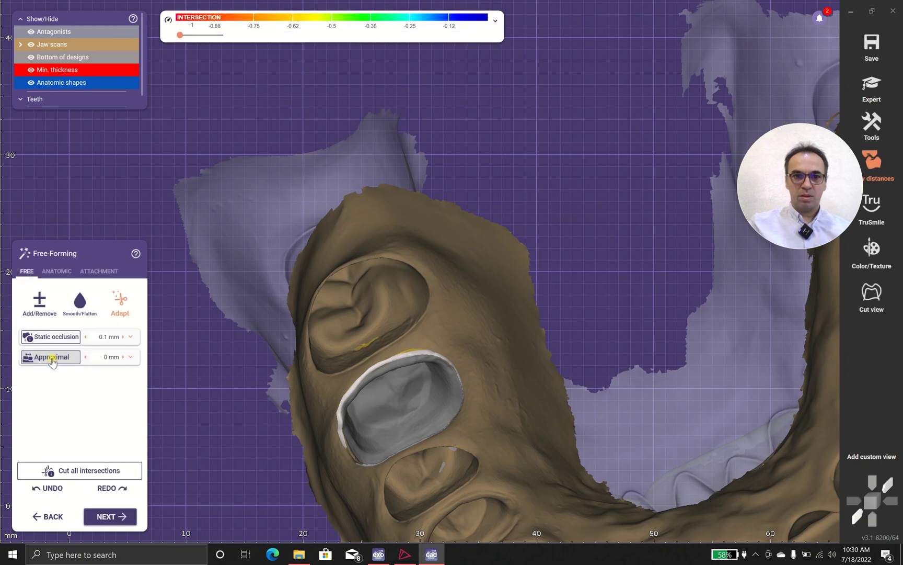
left_click(131, 357)
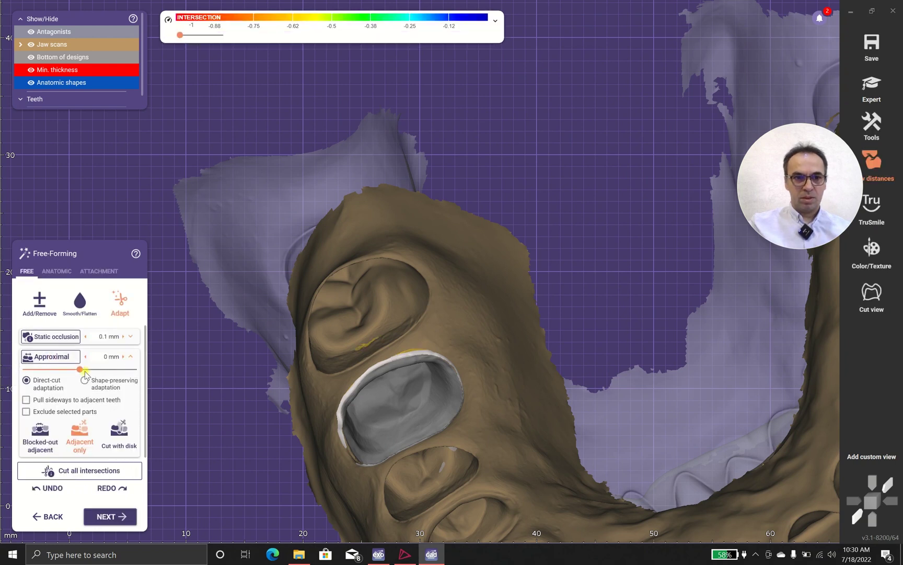
left_click(27, 400)
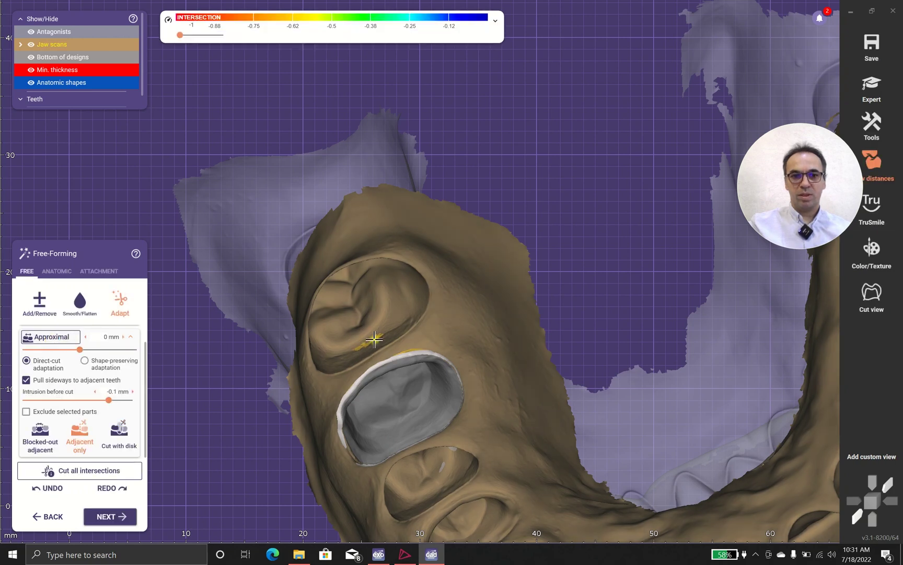
Examine the crown's contact areas with both neighbouring teeth from the underside and the buccal side.
scroll(364, 338, "up", 10)
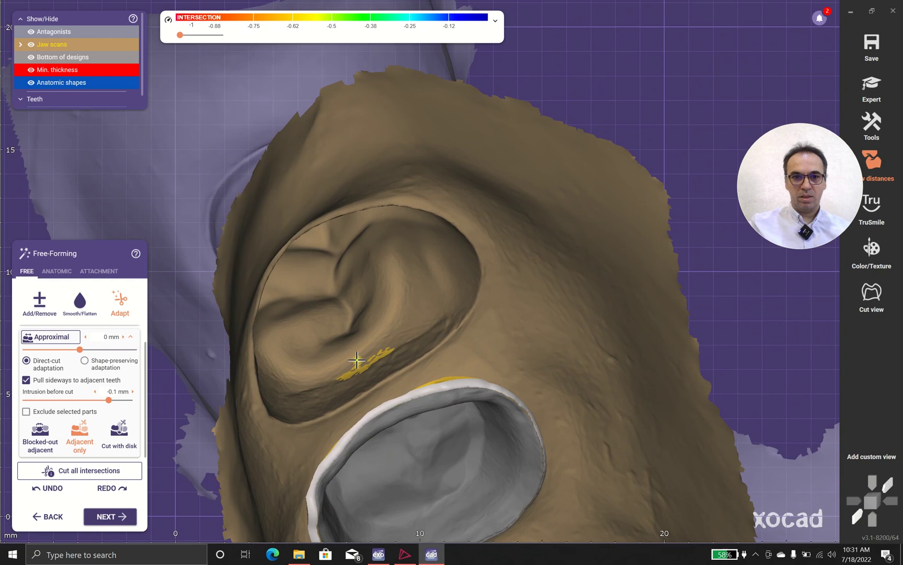
left_click(85, 476)
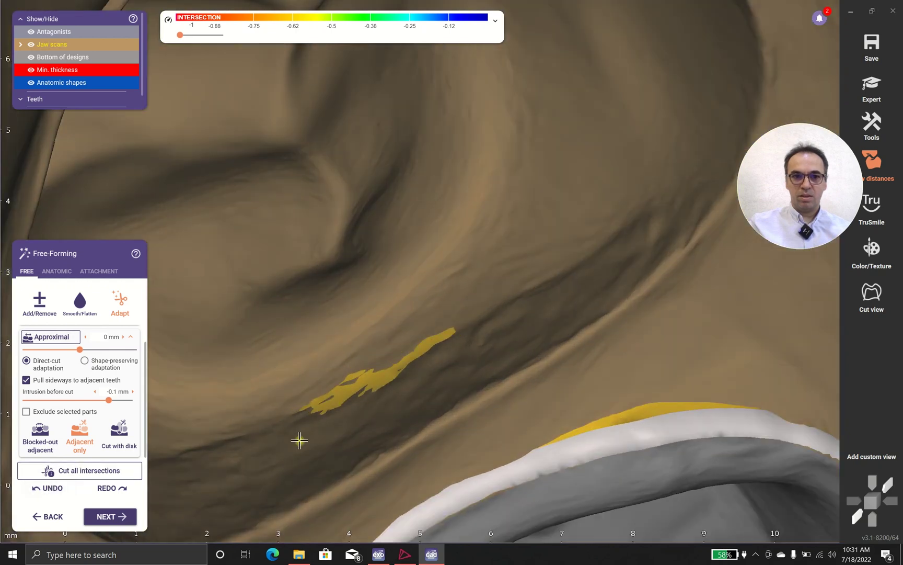
scroll(484, 308, "down", 5)
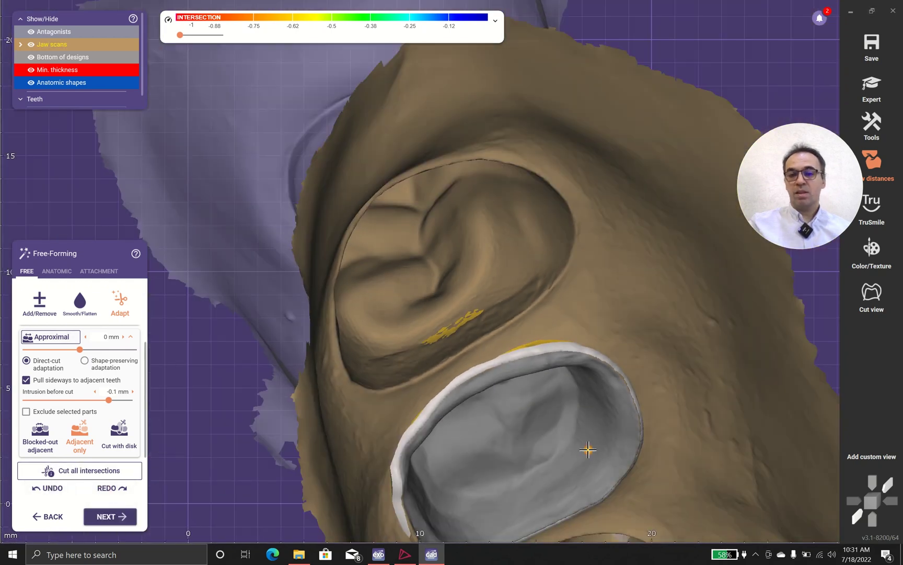
scroll(589, 453, "down", 3)
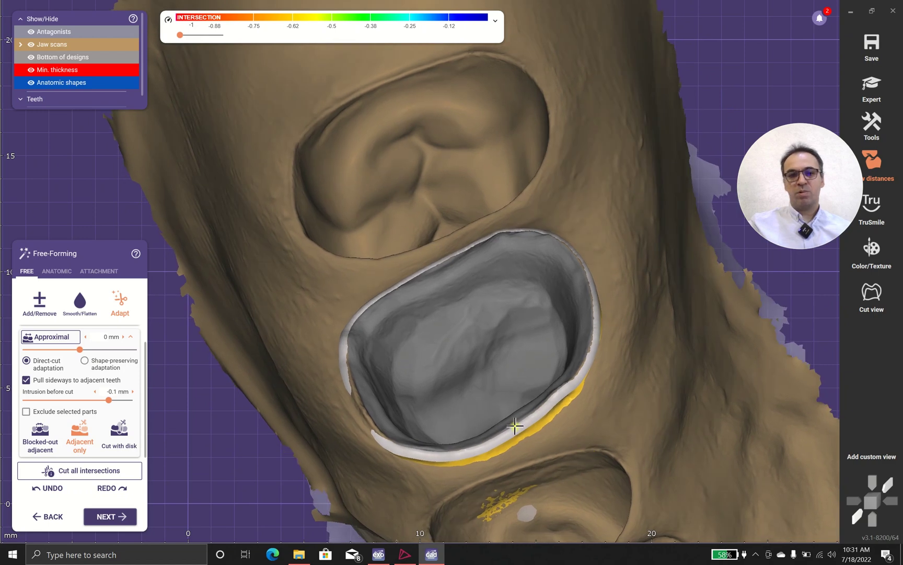
scroll(506, 437, "down", 3)
right_click_drag(506, 437, 506, 436)
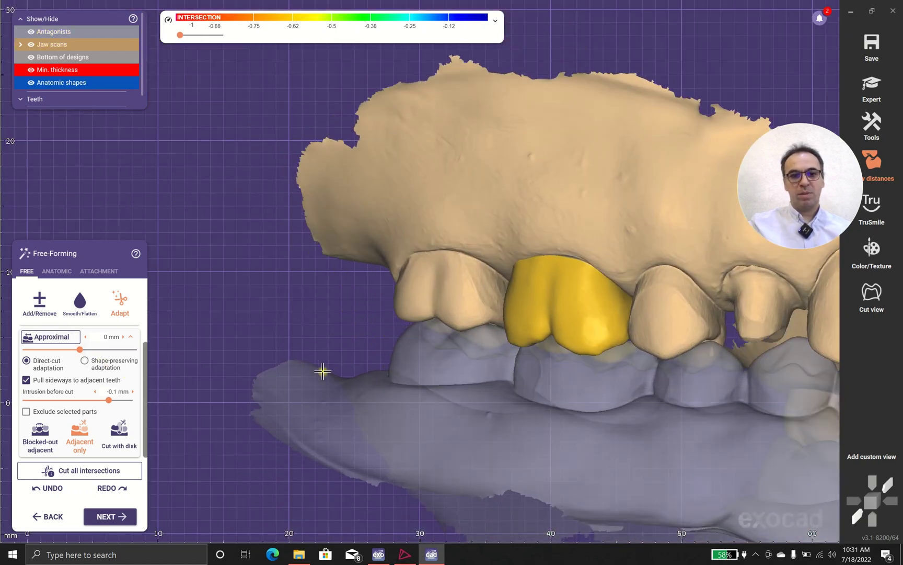
scroll(325, 288, "down", 2)
right_click_drag(312, 295, 291, 291)
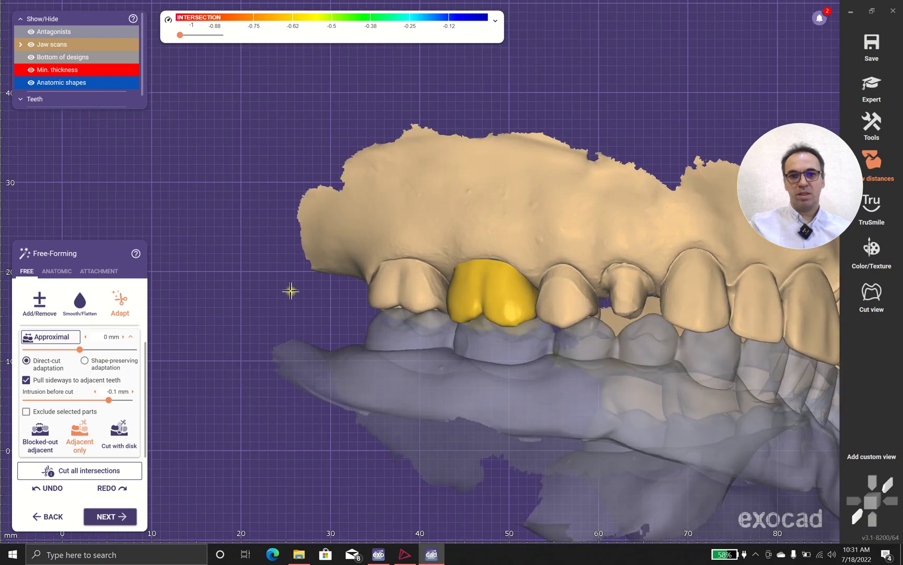
Reapply the direct-cut approximal adaptation at 0 mm with Pull sideways to adjacent teeth enabled.
left_click(55, 339)
right_click_drag(204, 334, 197, 354)
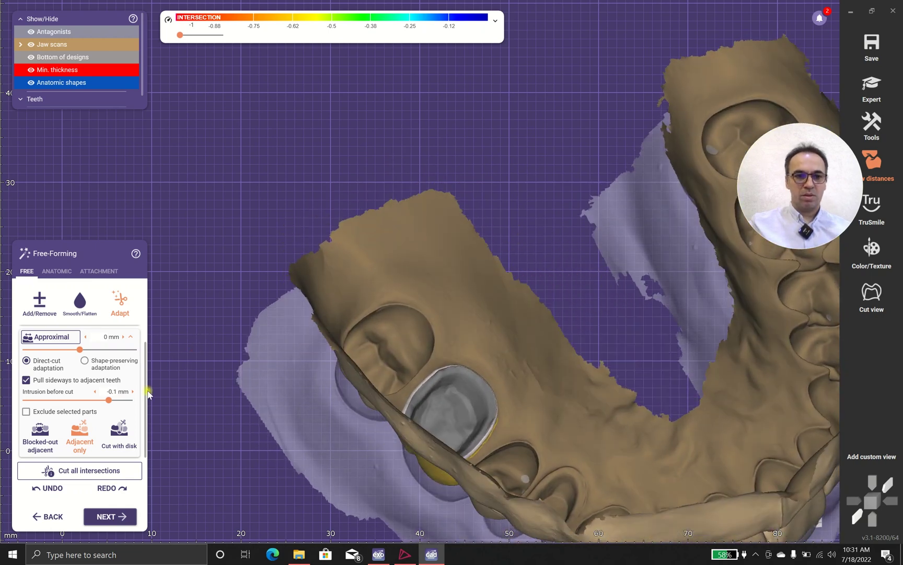
right_click_drag(206, 399, 207, 397)
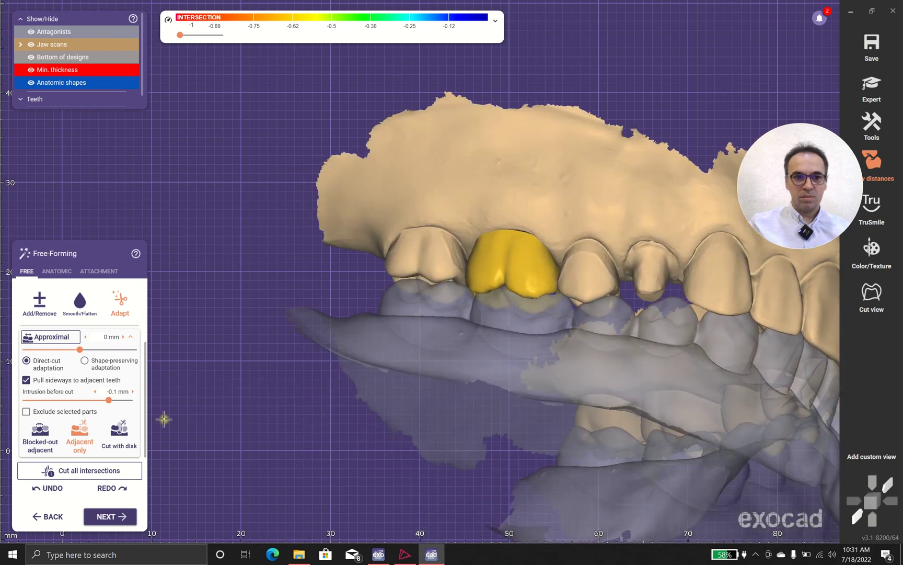
Switch the approximal adaptation to Blocked-out adjacent and reapply it to the crown at 0 mm.
left_click(44, 434)
right_click_drag(301, 375, 304, 373)
right_click_drag(241, 278, 264, 292)
scroll(264, 292, "up", 2)
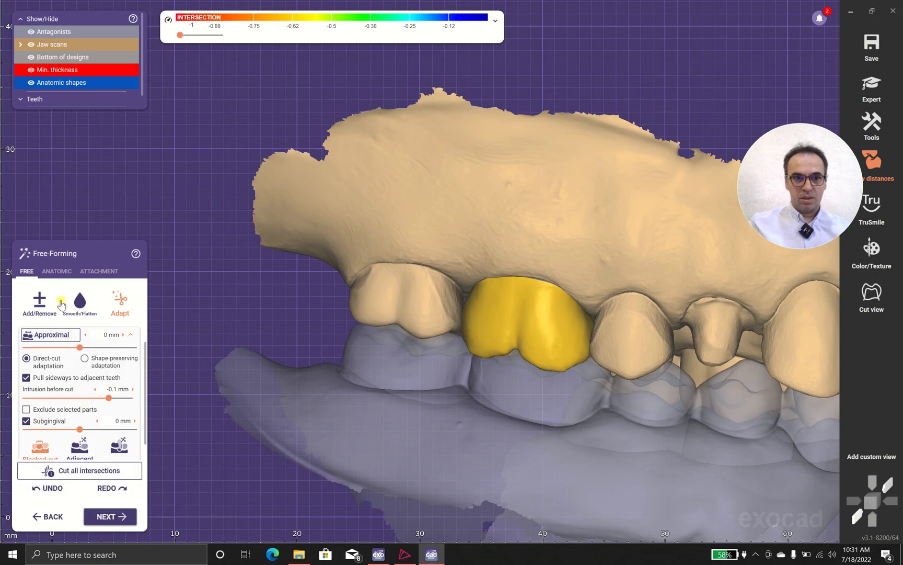
left_click(61, 340)
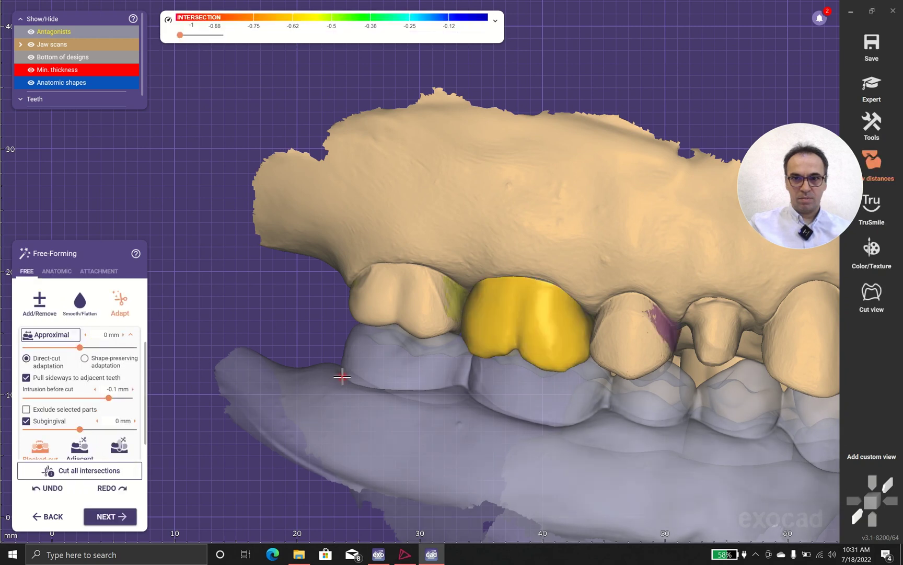
Examine the crown's fit between its neighbouring teeth from the buccal side and look through the approximal adaptation options.
scroll(413, 327, "up", 5)
scroll(539, 294, "up", 4)
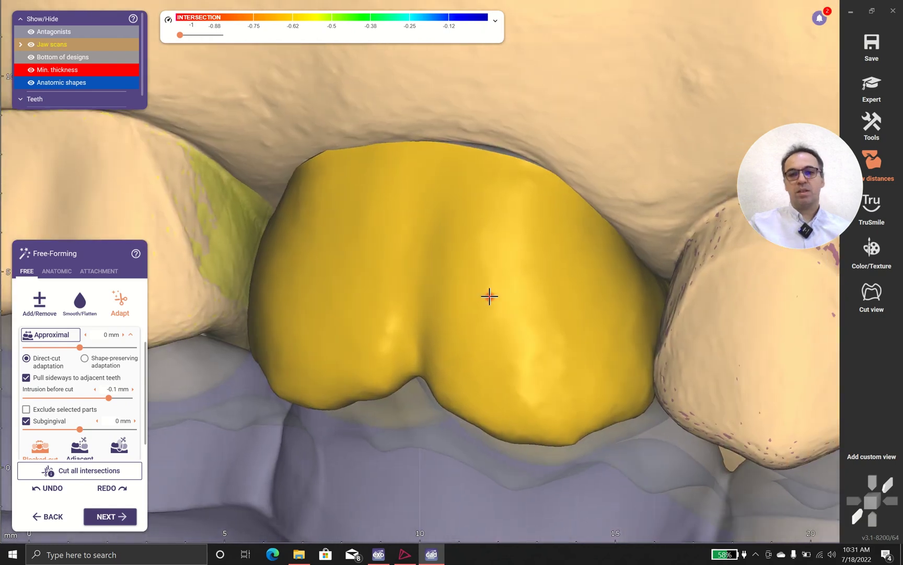
right_click_drag(489, 296, 488, 296)
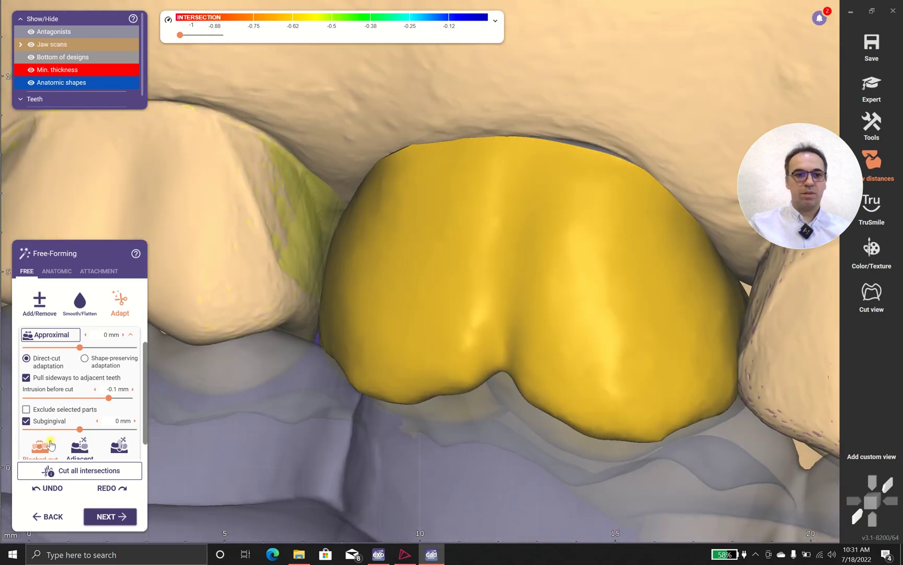
scroll(31, 432, "down", 1)
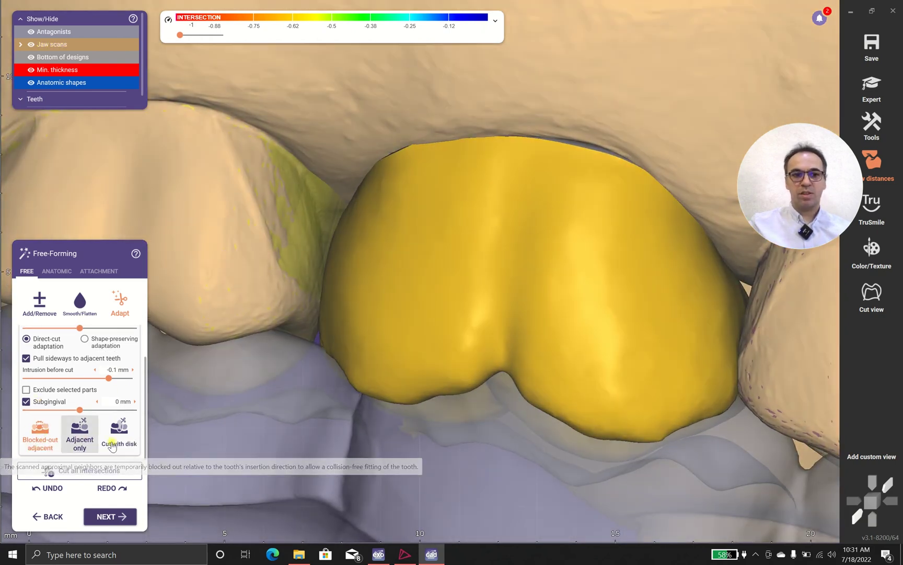
scroll(438, 307, "down", 2)
right_click_drag(386, 411, 343, 324)
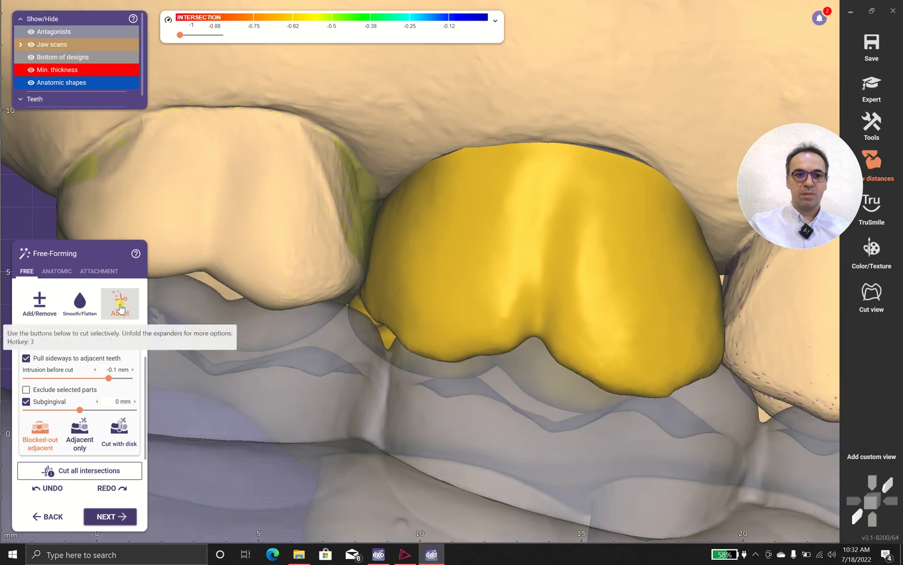
left_click(78, 306)
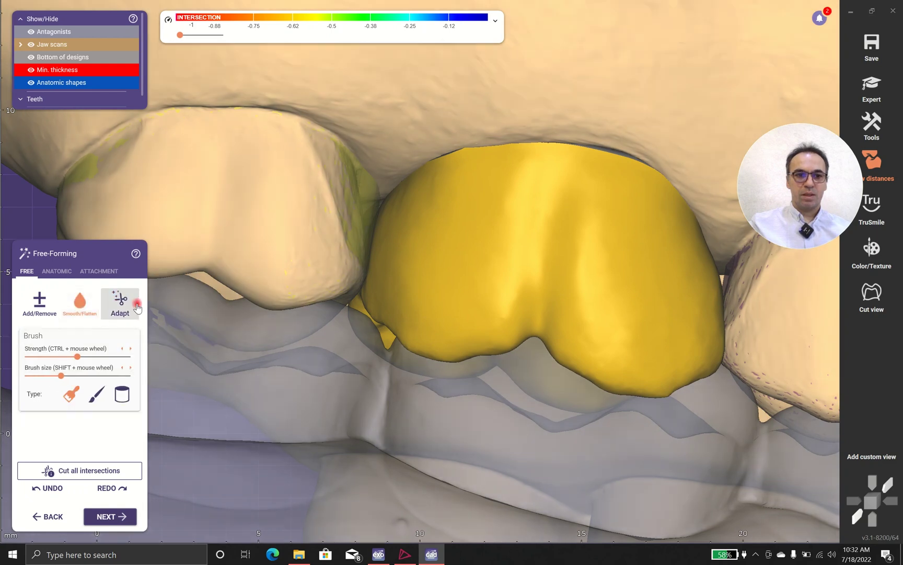
left_click(120, 300)
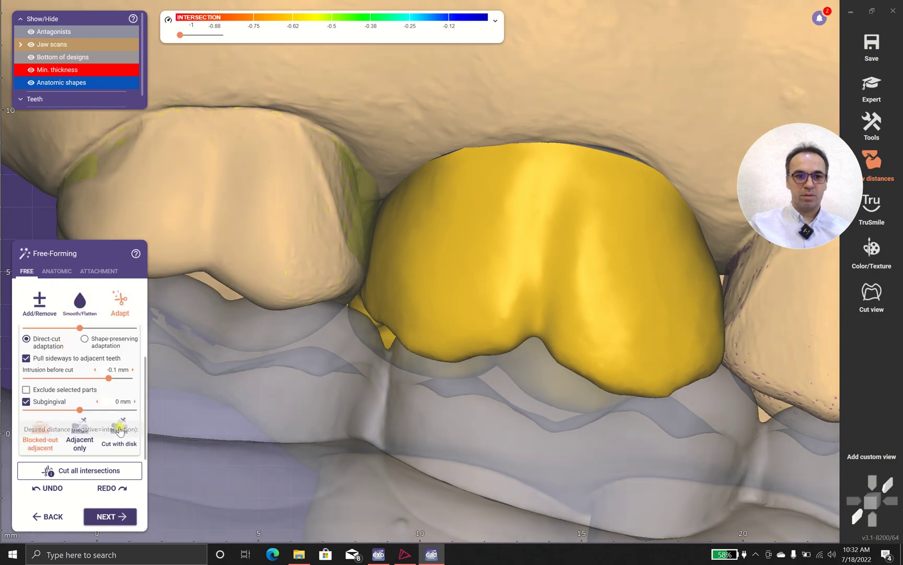
Show the static occlusion adaptation options and hide the jaw scans to inspect the crown over the antagonists.
left_click_drag(146, 417, 150, 340)
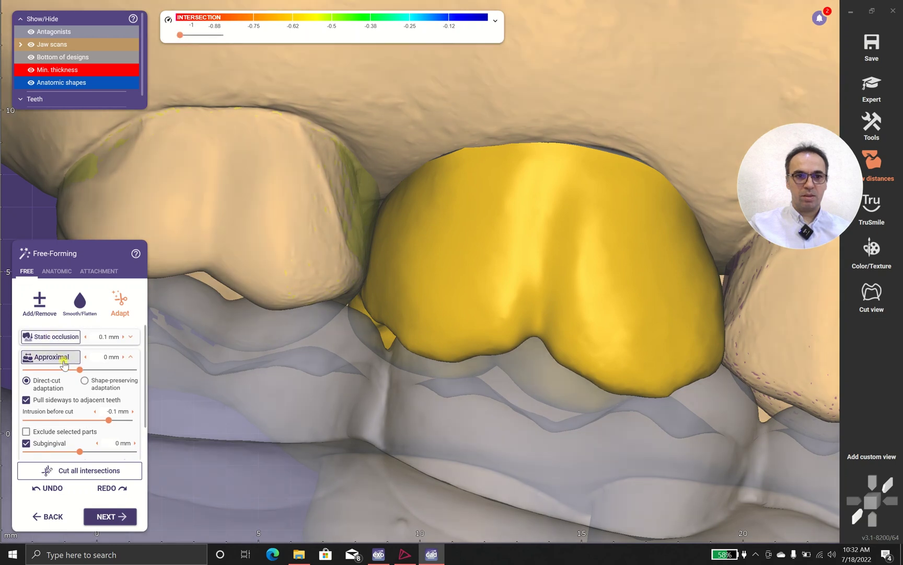
left_click(132, 338)
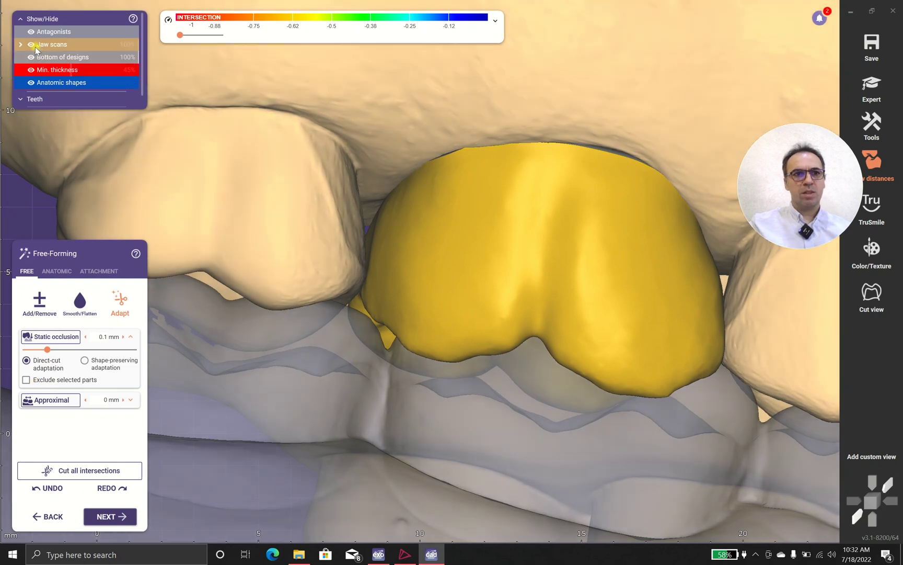
left_click(32, 45)
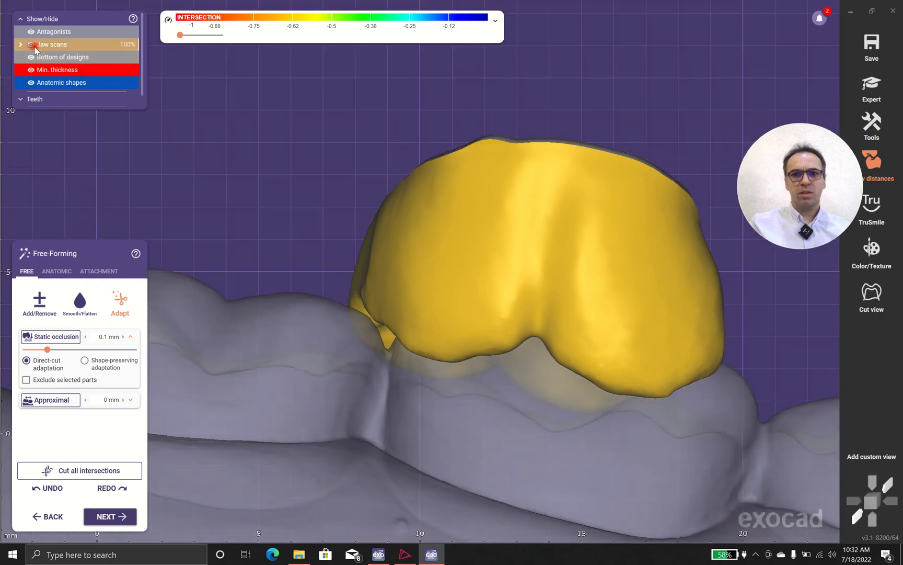
scroll(243, 230, "down", 4)
right_click_drag(244, 230, 278, 226)
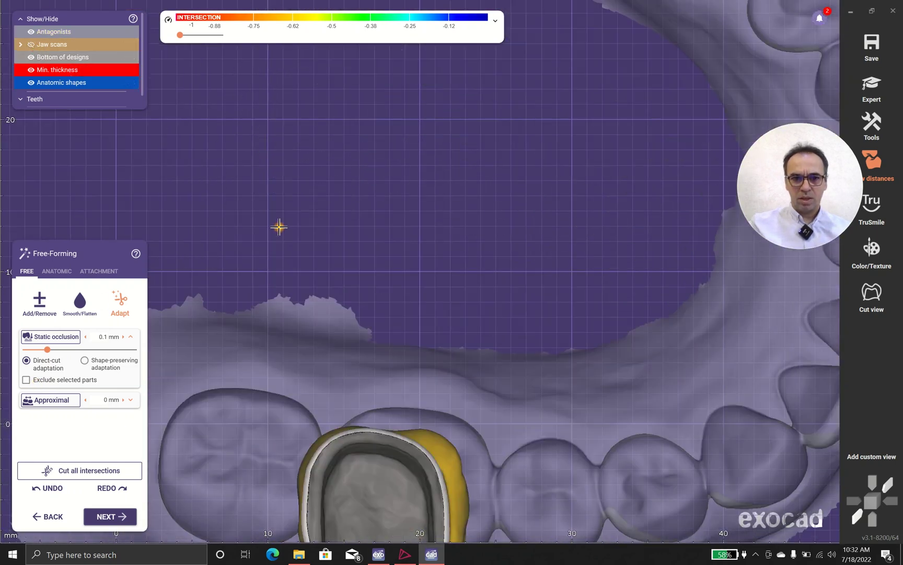
scroll(278, 226, "down", 3)
right_click_drag(308, 344, 311, 349)
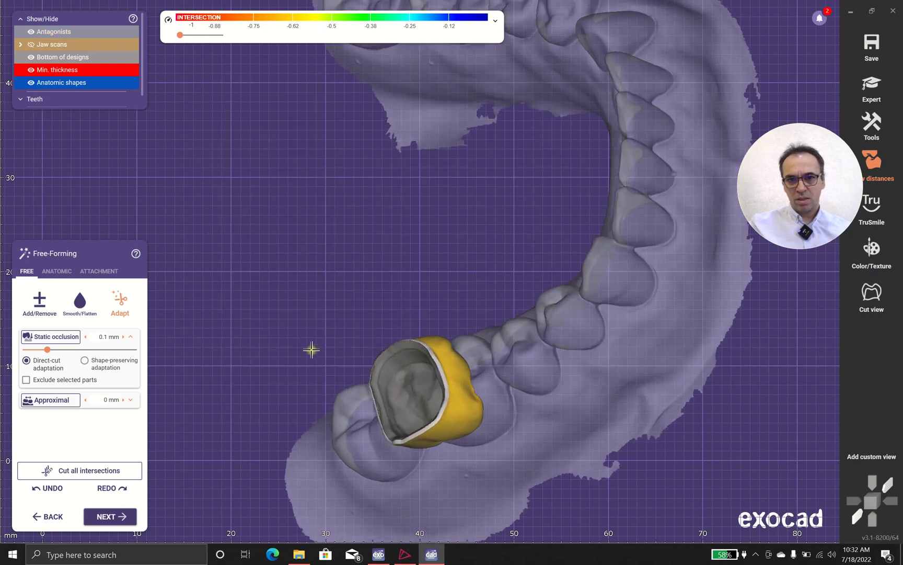
scroll(475, 397, "up", 2)
scroll(474, 397, "up", 1)
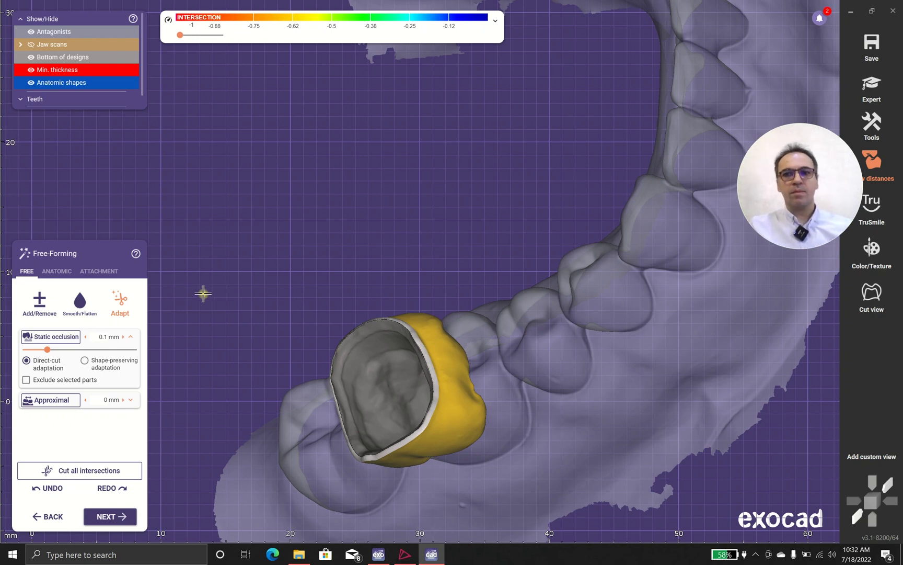
scroll(263, 332, "down", 1)
right_click_drag(252, 325, 251, 325)
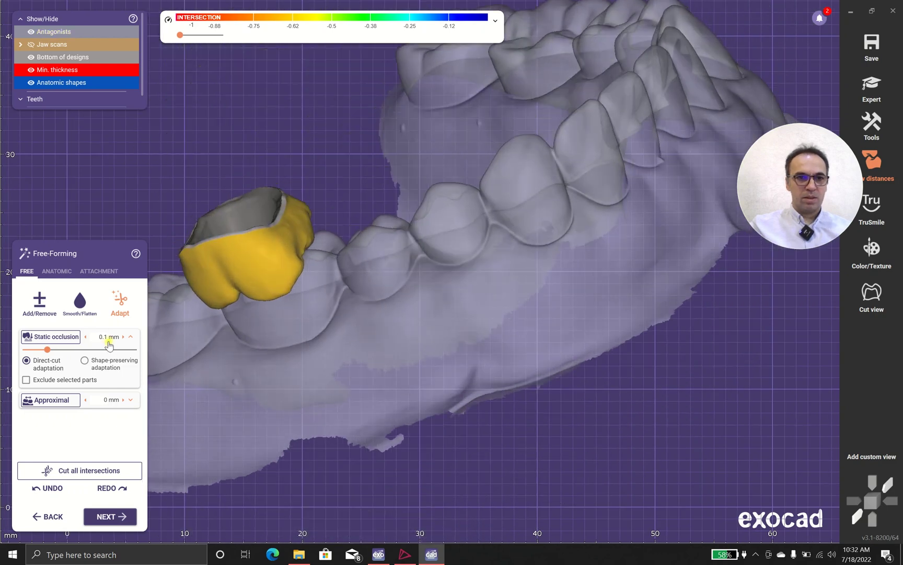
Exclude the mesial area along the crown's cervical margin from the static occlusion adaptation and cut all intersections.
left_click(26, 379)
scroll(280, 238, "up", 2)
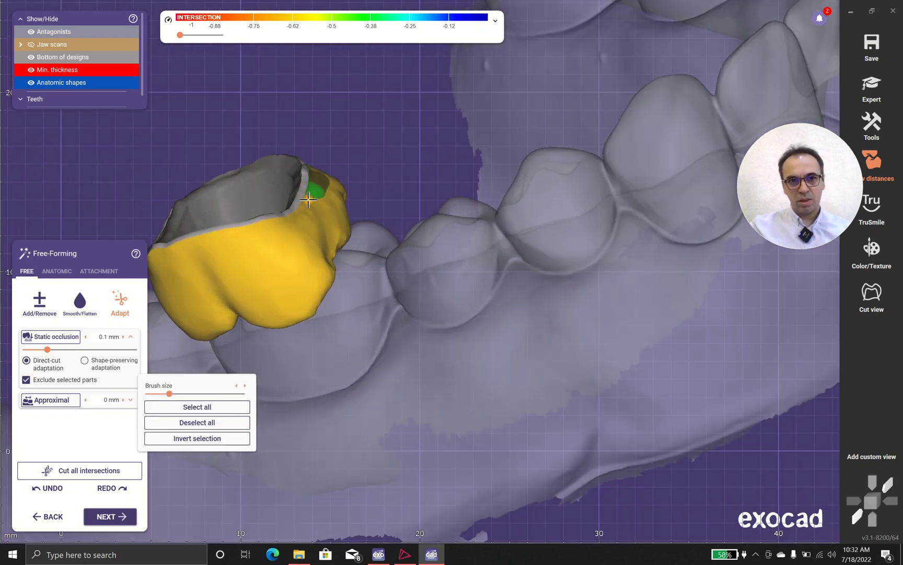
left_click_drag(276, 220, 313, 193)
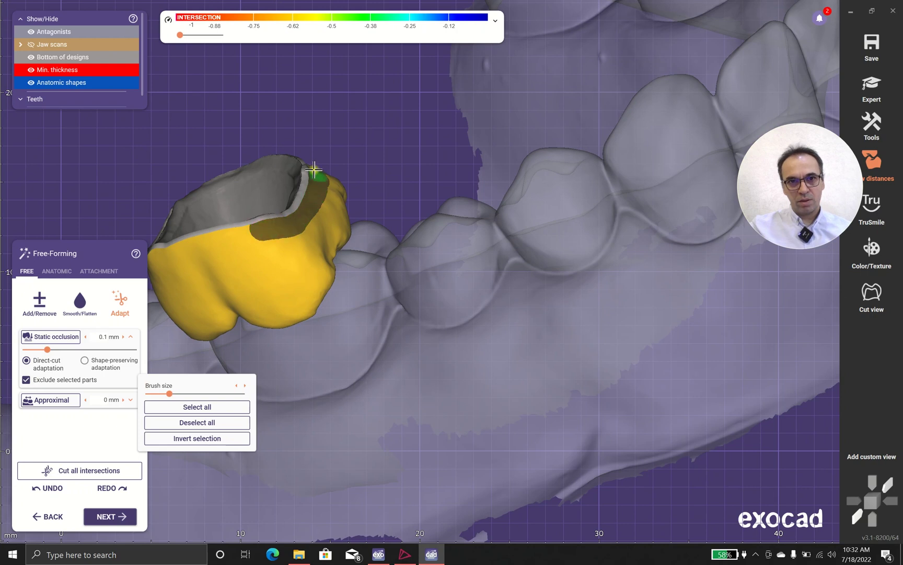
right_click_drag(303, 178, 278, 223)
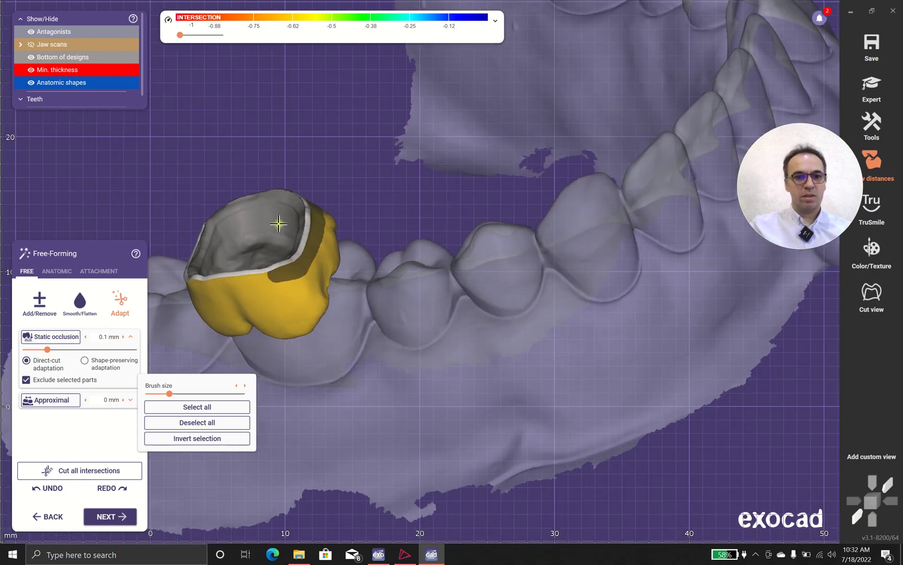
left_click(73, 469)
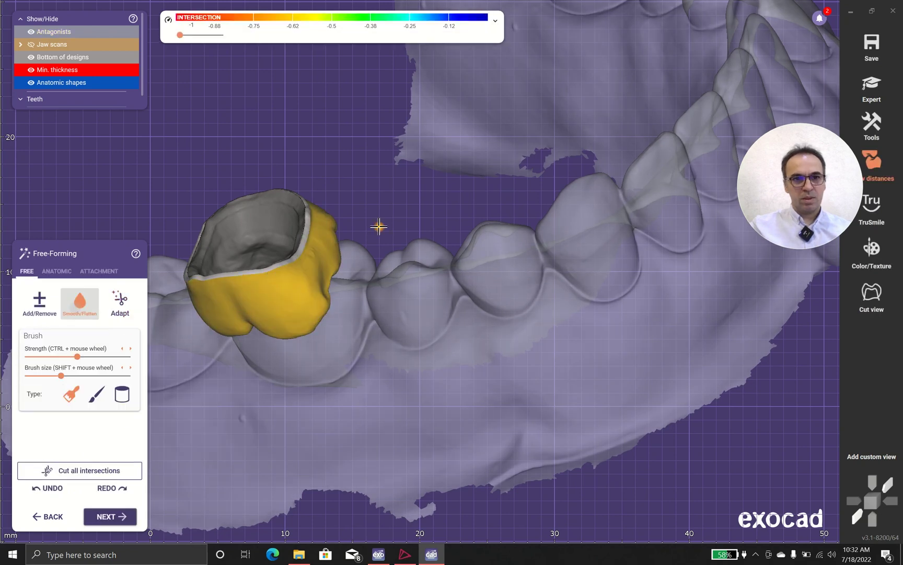
Smooth the crown's mesial and distal surfaces and the area along its cervical margin with the Smooth/Flatten brush.
scroll(366, 234, "up", 6)
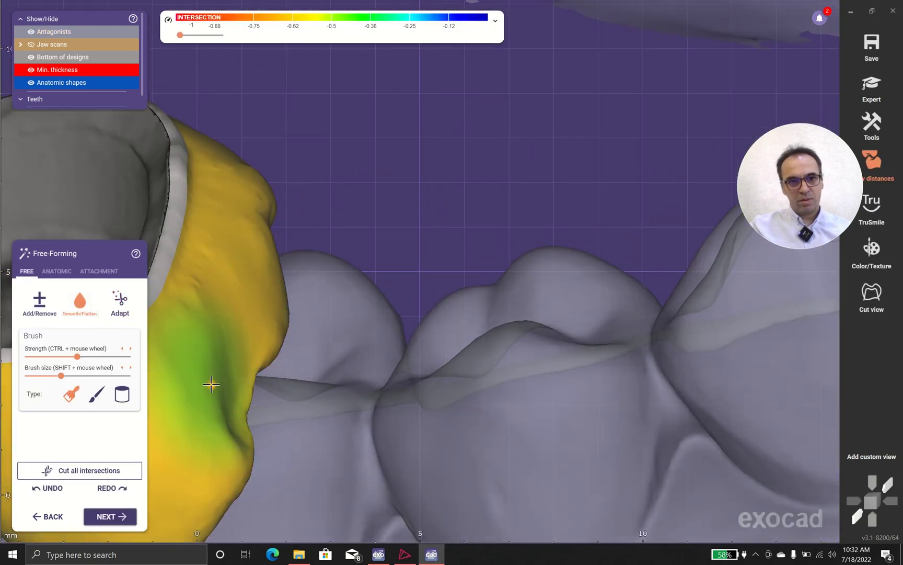
mouse_move(211, 384)
left_mouse_down()
mouse_move(250, 250)
mouse_move(207, 403)
mouse_move(279, 296)
left_mouse_up()
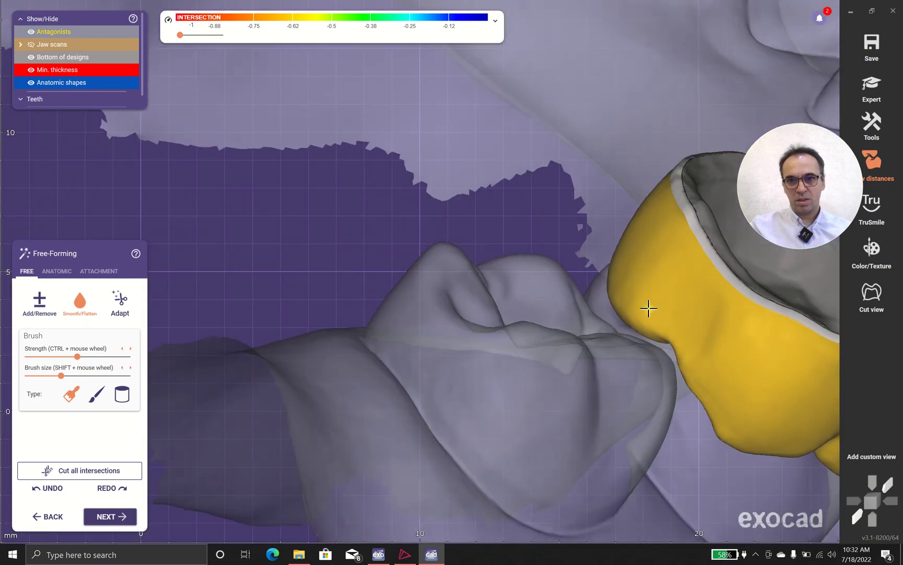
left_click_drag(650, 306, 762, 372)
right_click_drag(762, 373, 659, 313)
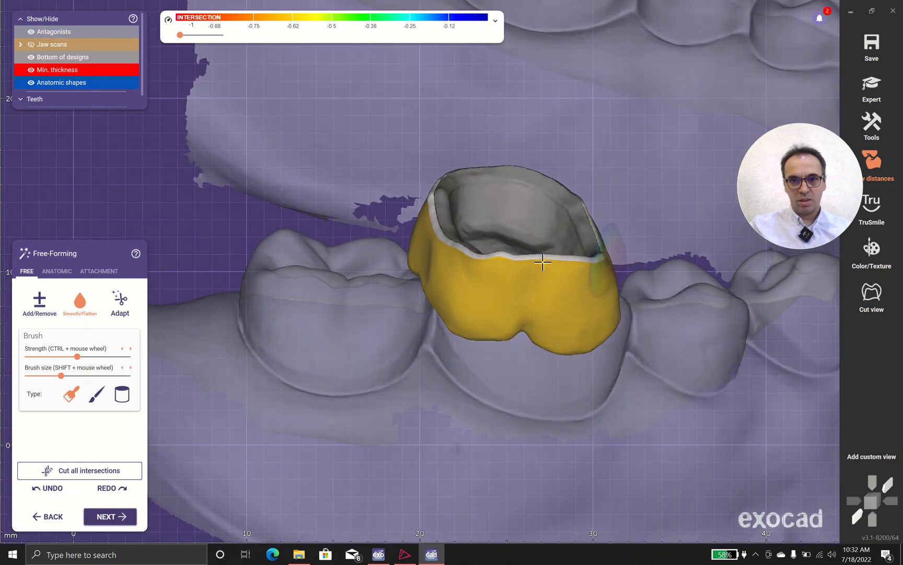
mouse_move(544, 259)
left_mouse_down()
mouse_move(460, 278)
mouse_move(466, 258)
mouse_move(445, 261)
left_mouse_up()
right_click_drag(446, 260, 445, 298)
mouse_move(465, 228)
left_mouse_down()
mouse_move(352, 173)
mouse_move(439, 239)
left_mouse_up()
mouse_move(466, 279)
left_mouse_down()
mouse_move(464, 294)
mouse_move(463, 251)
mouse_move(436, 240)
left_mouse_up()
scroll(372, 233, "down", 3)
right_click_drag(332, 361, 393, 316)
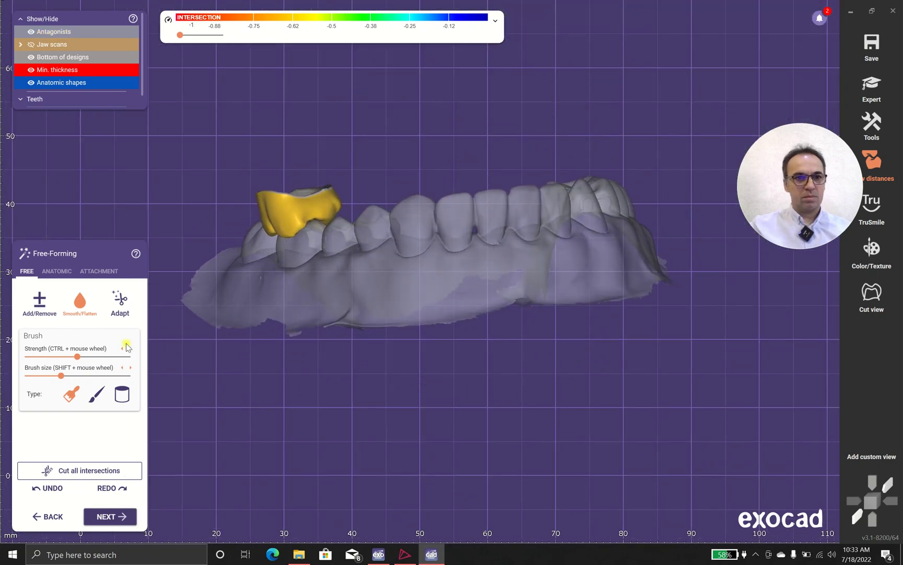
Return to the approximal adaptation with Blocked-out adjacent and cut all of the crown's intersections.
left_click(127, 312)
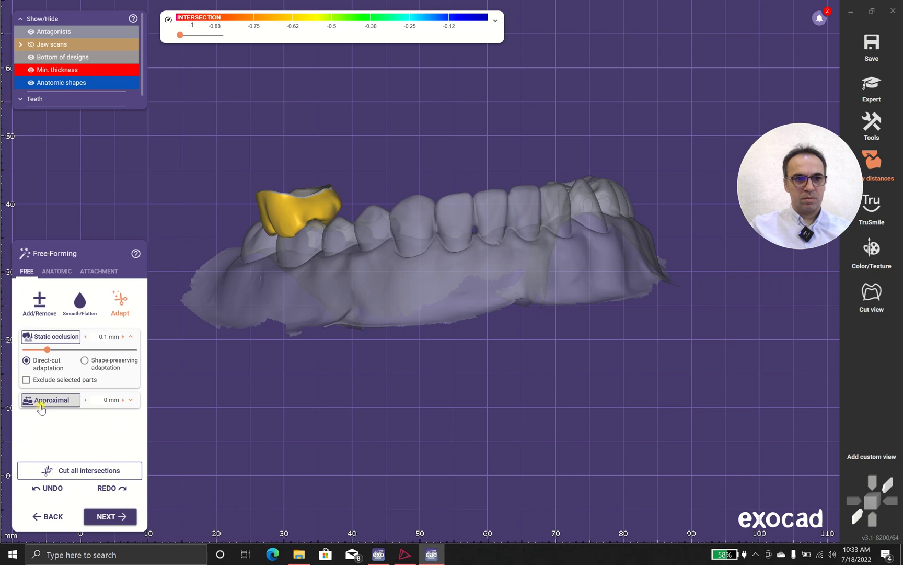
left_click(129, 400)
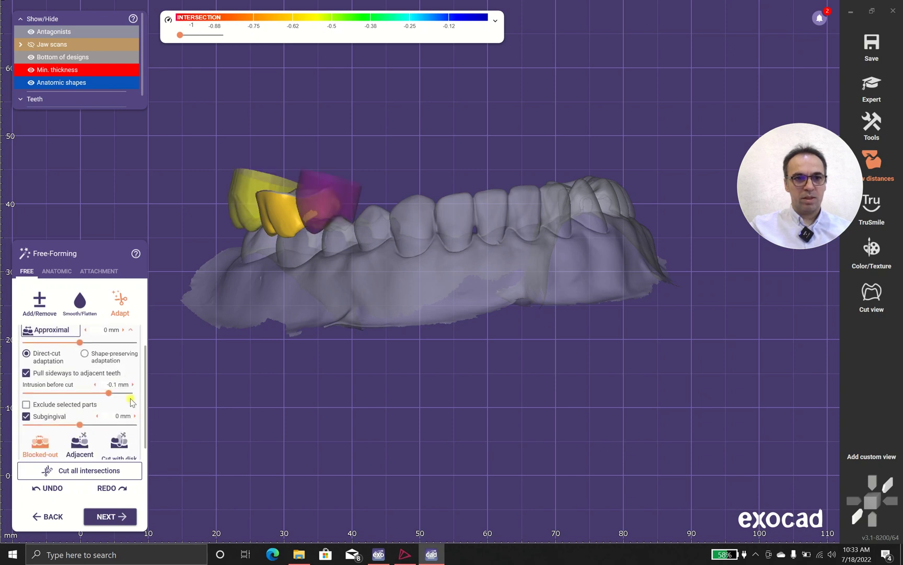
left_click(39, 445)
right_click_drag(215, 370, 251, 362)
scroll(405, 251, "up", 2)
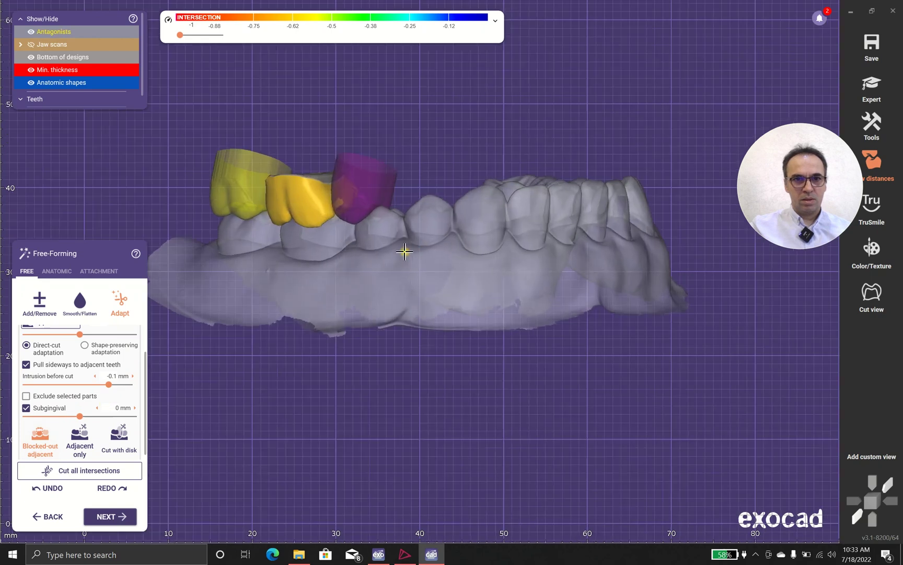
scroll(381, 252, "up", 4)
right_click_drag(343, 252, 336, 256)
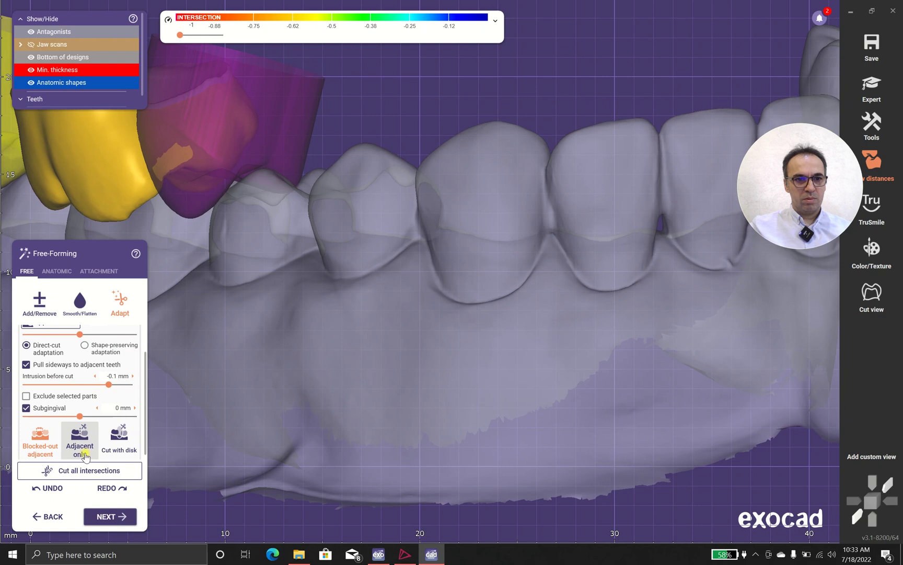
left_click(82, 470)
scroll(212, 309, "down", 3)
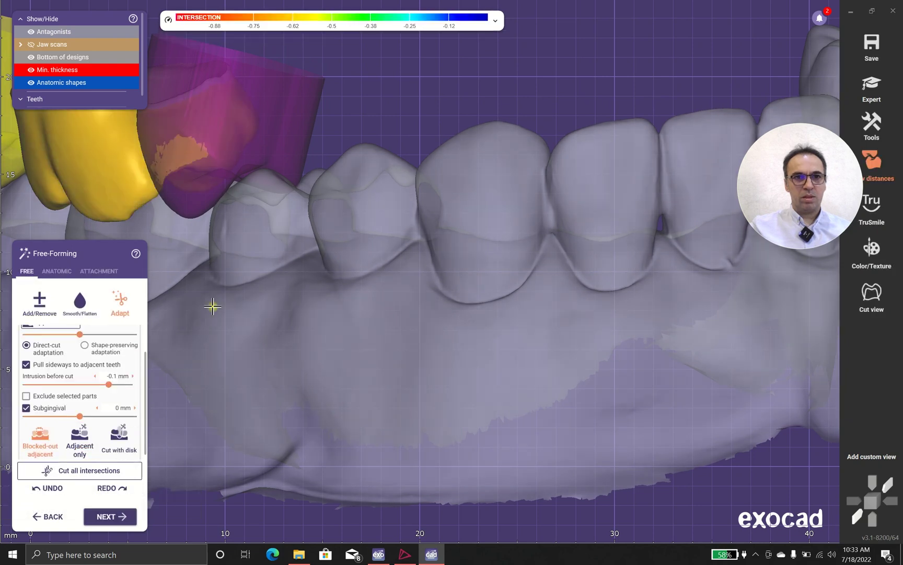
right_click_drag(222, 299, 224, 299)
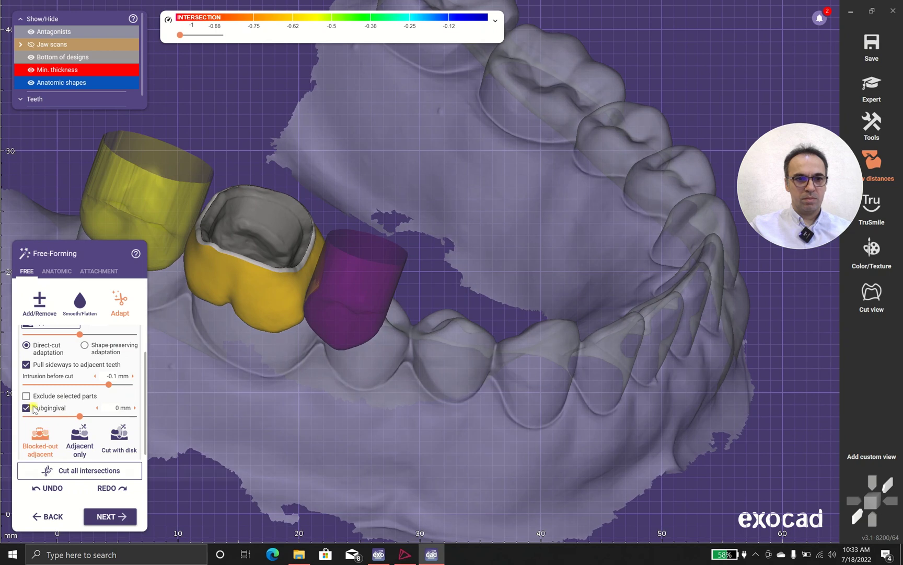
Finish Free-Forming, choose the facial-ridges cutback design for the Anatomic Reduction and apply it to the crown.
left_click(82, 305)
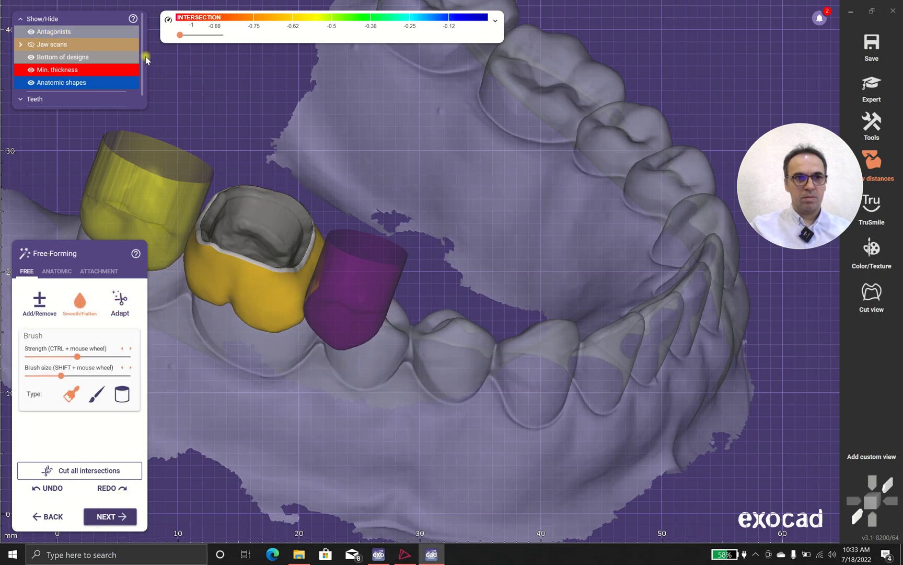
left_click(100, 517)
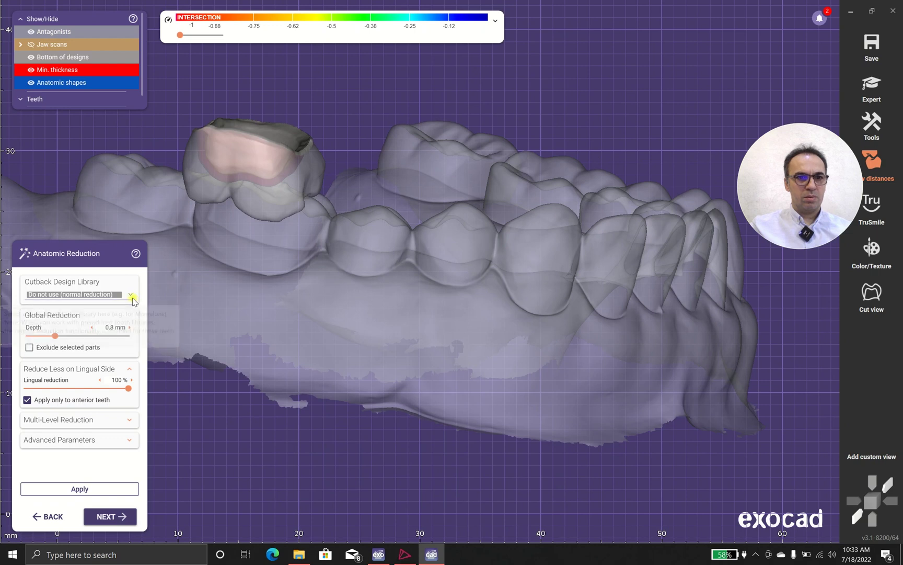
left_click(132, 297)
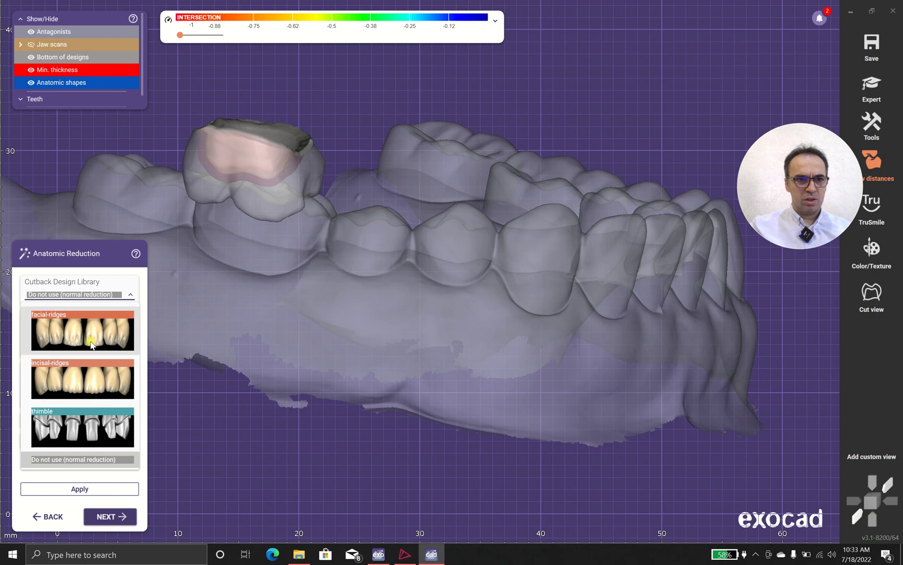
left_click(91, 342)
scroll(232, 280, "down", 4)
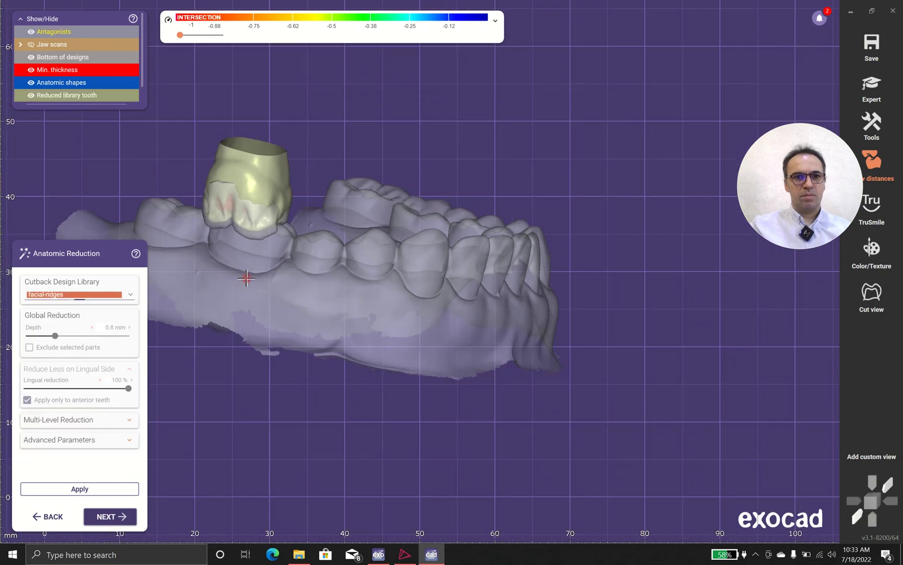
right_click_drag(246, 278, 248, 275)
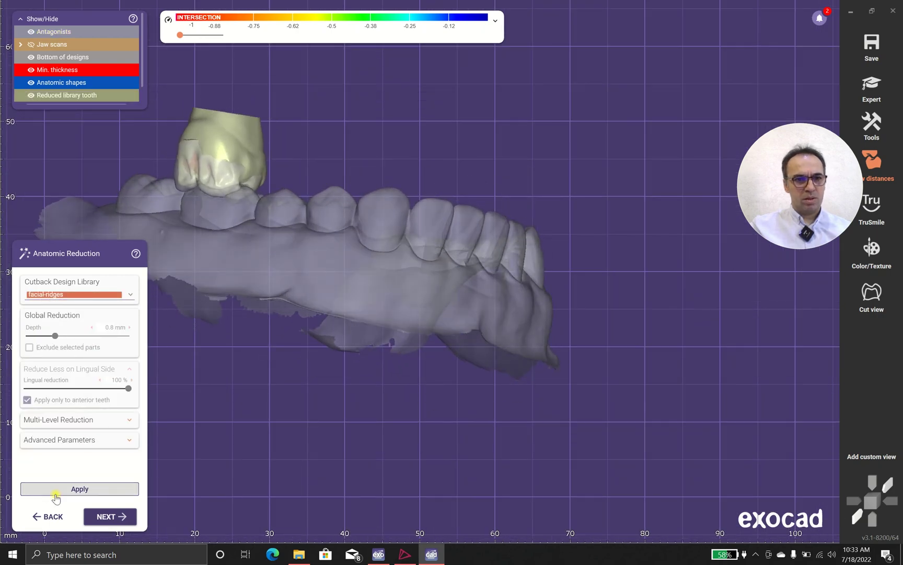
left_click(78, 489)
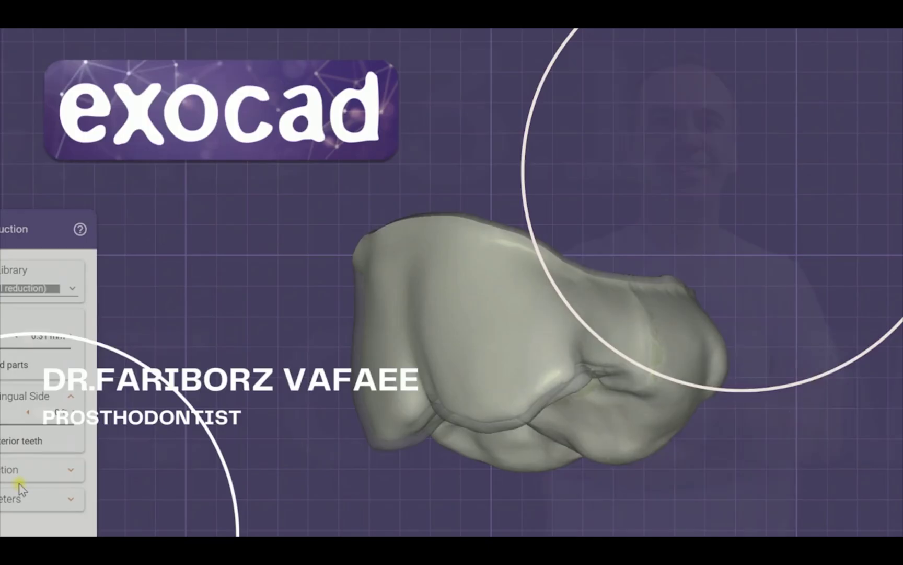